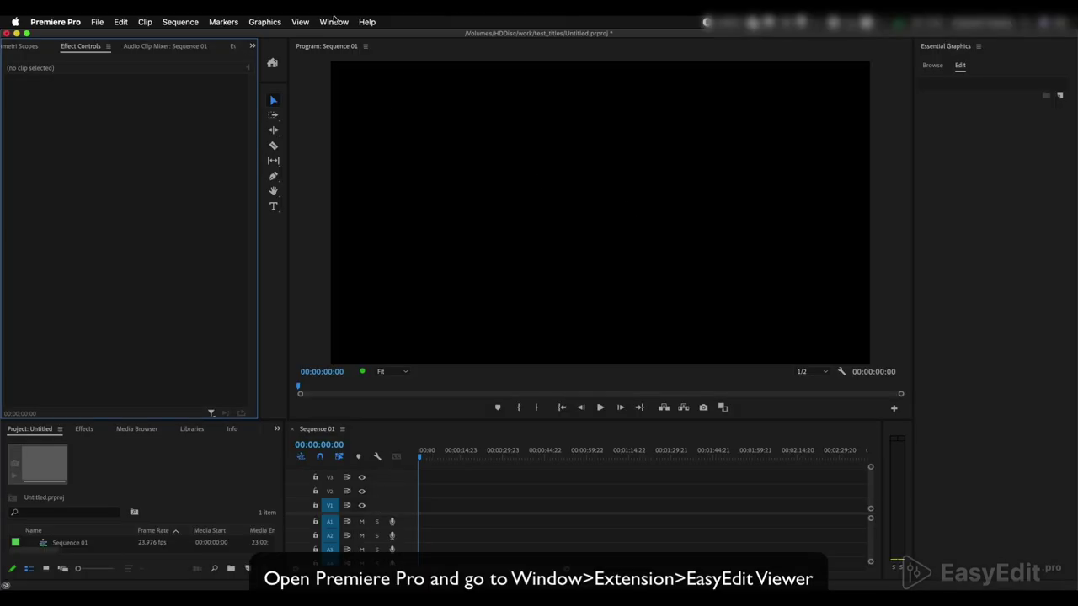
Open the EasyEdit Viewer panel from the Window > Extensions menu
click(333, 22)
mouse_move(379, 53)
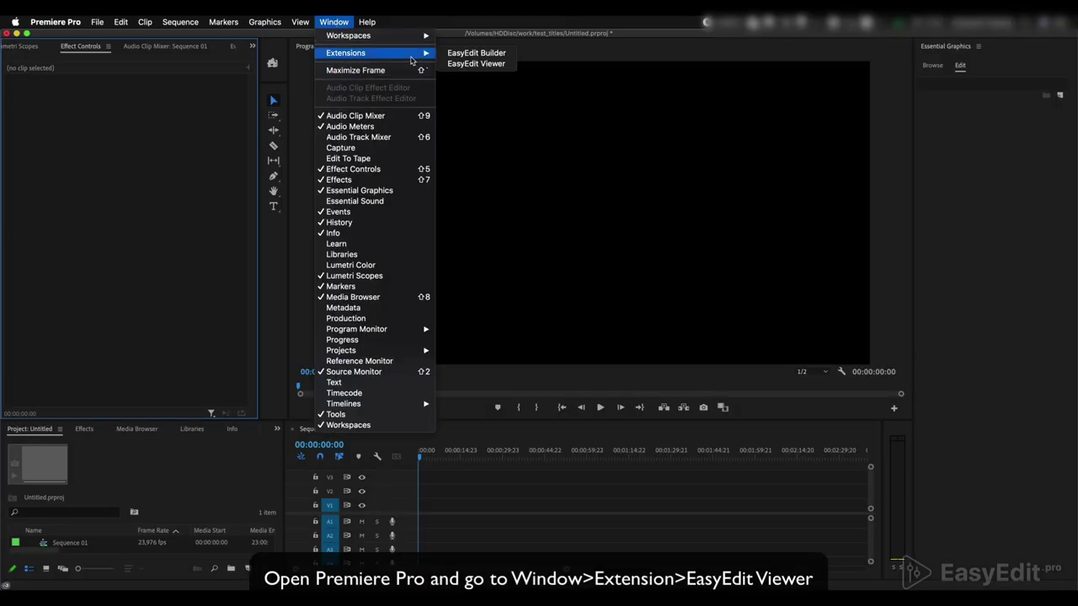
click(492, 65)
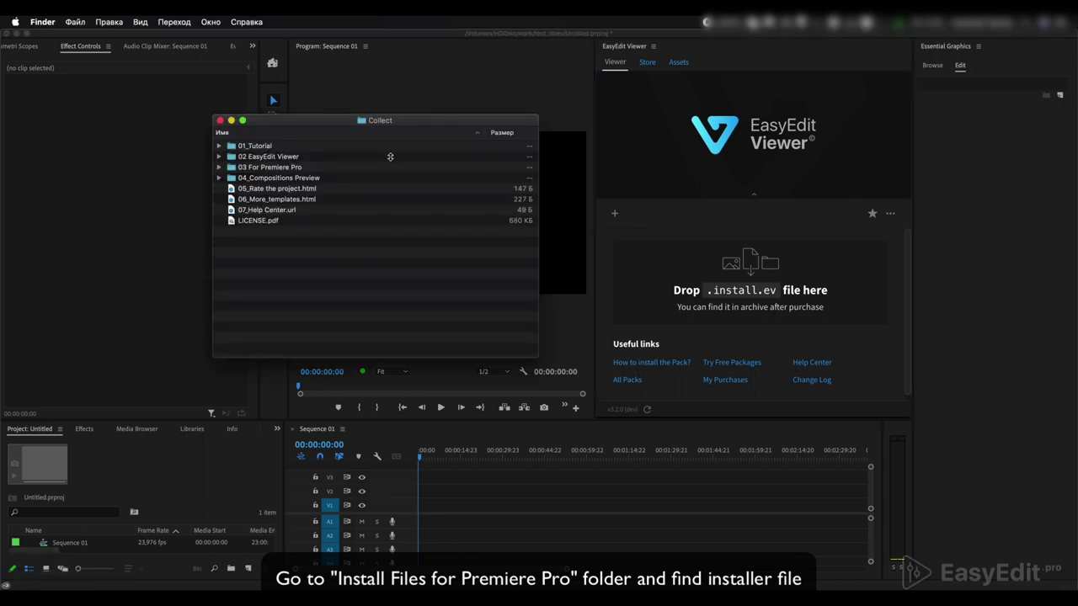
Drag the Multiscreen Slideshow Pack .install.ev file from '03 For Premiere Pro' onto EasyEdit Viewer
double_click(280, 171)
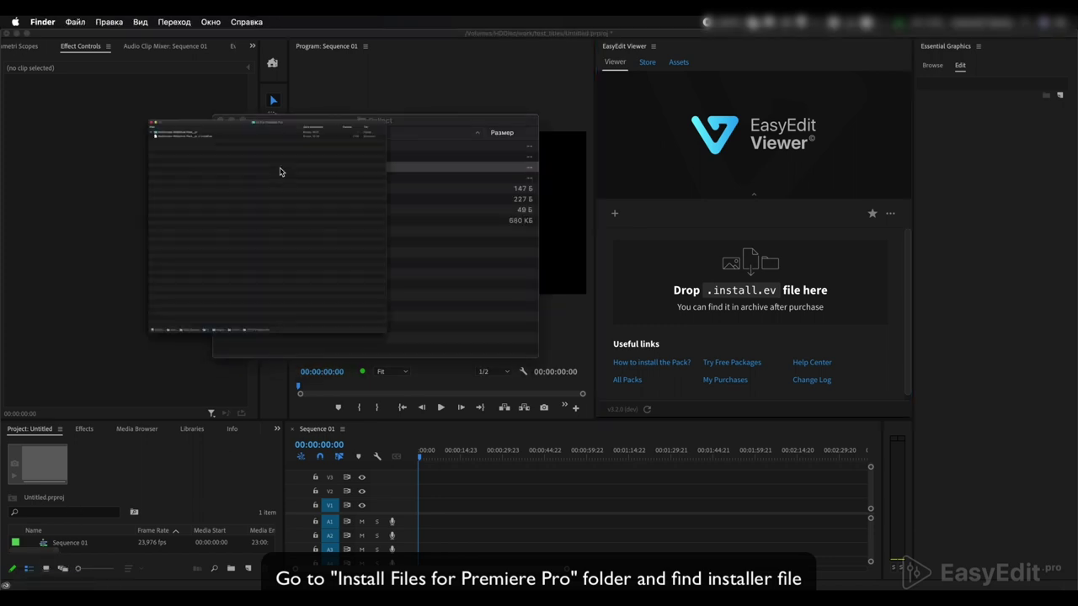
click(122, 86)
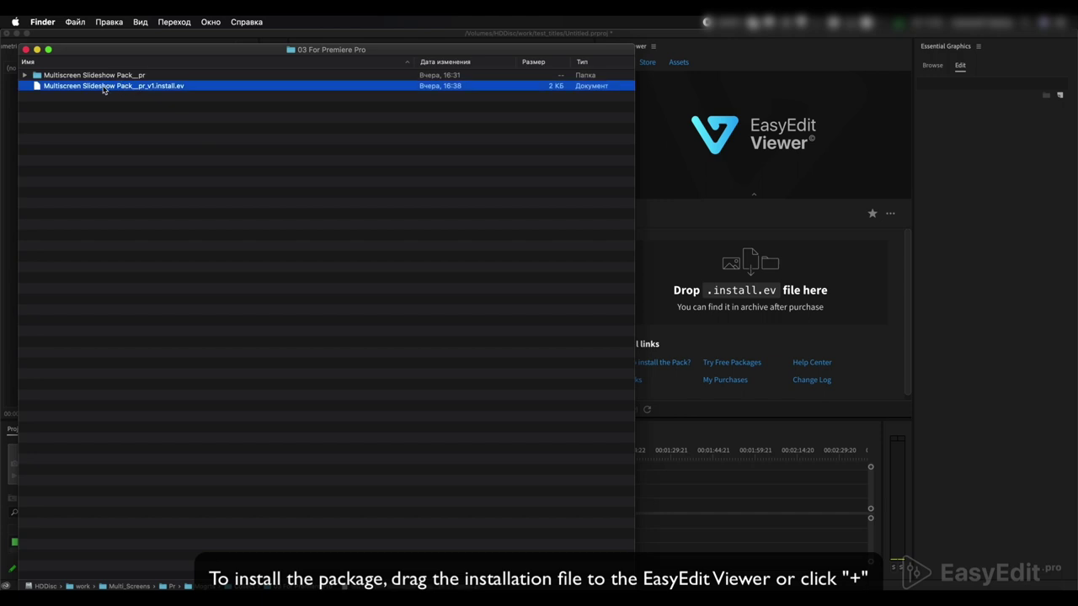
drag(103, 90, 778, 239)
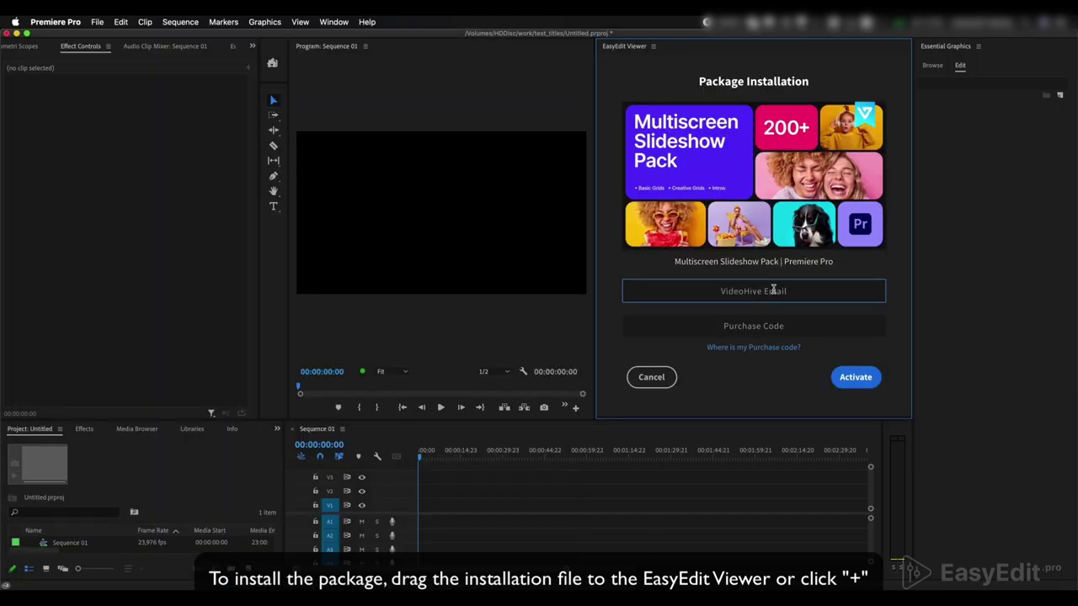
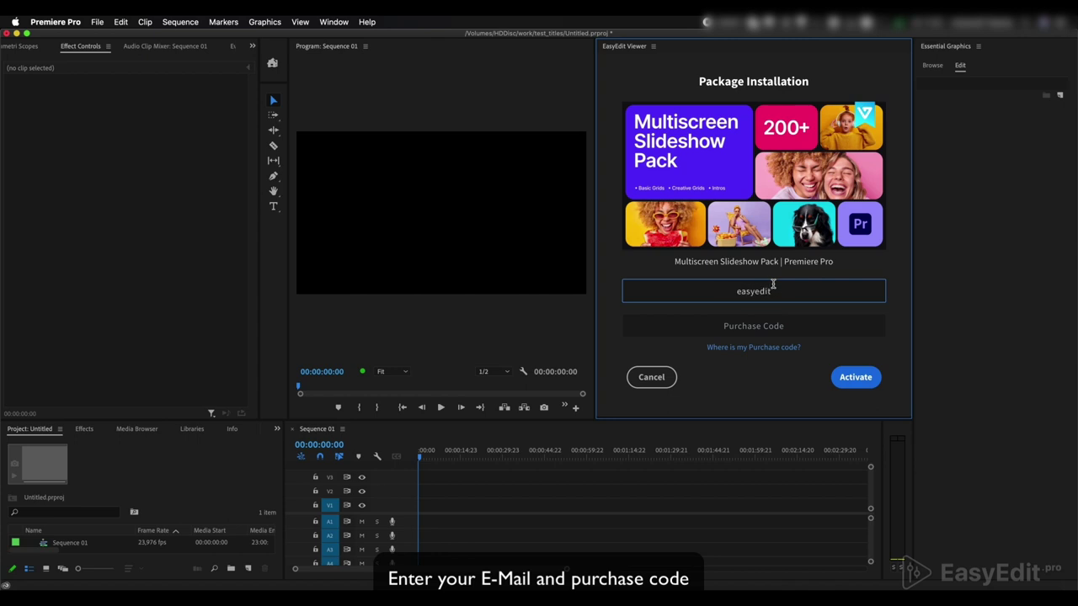
Enter the buyer's VideoHive e-mail address and paste the purchase code into the activation form
click(772, 320)
key(cmd+v)
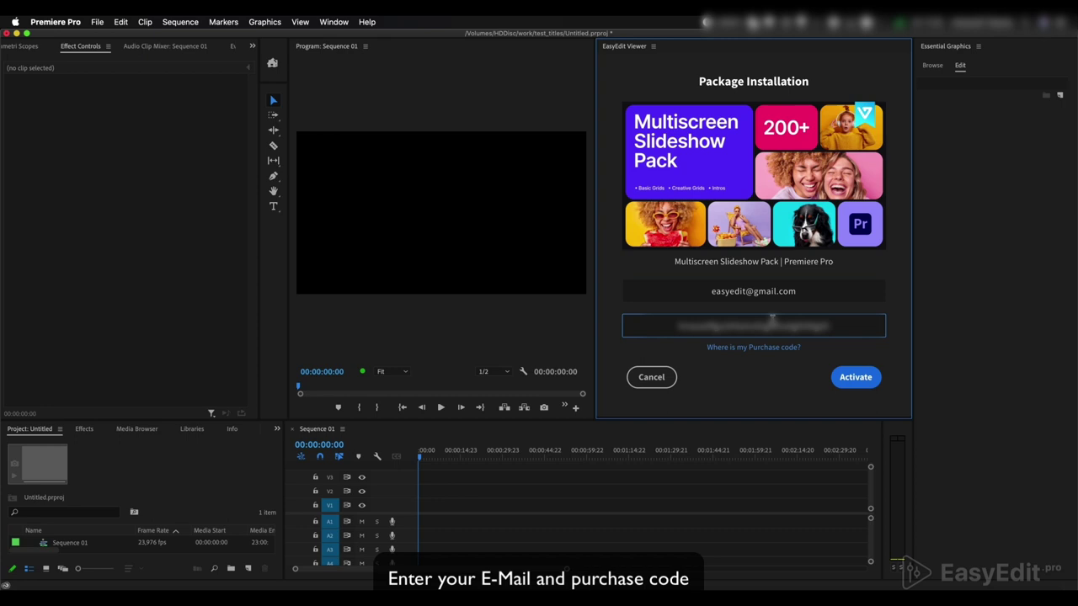
click(844, 377)
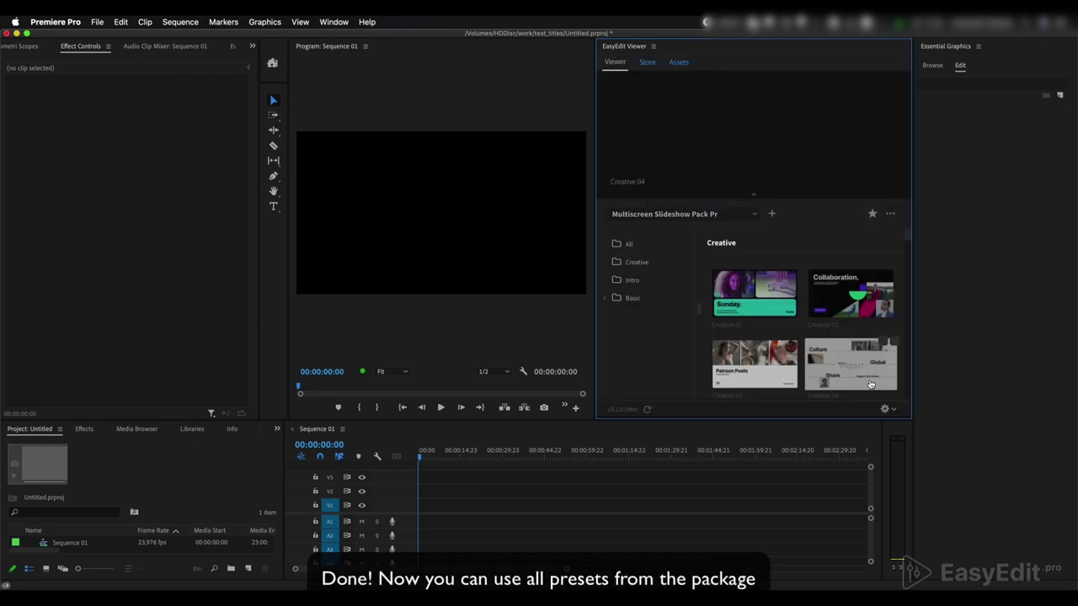
scroll(871, 384, down, 2)
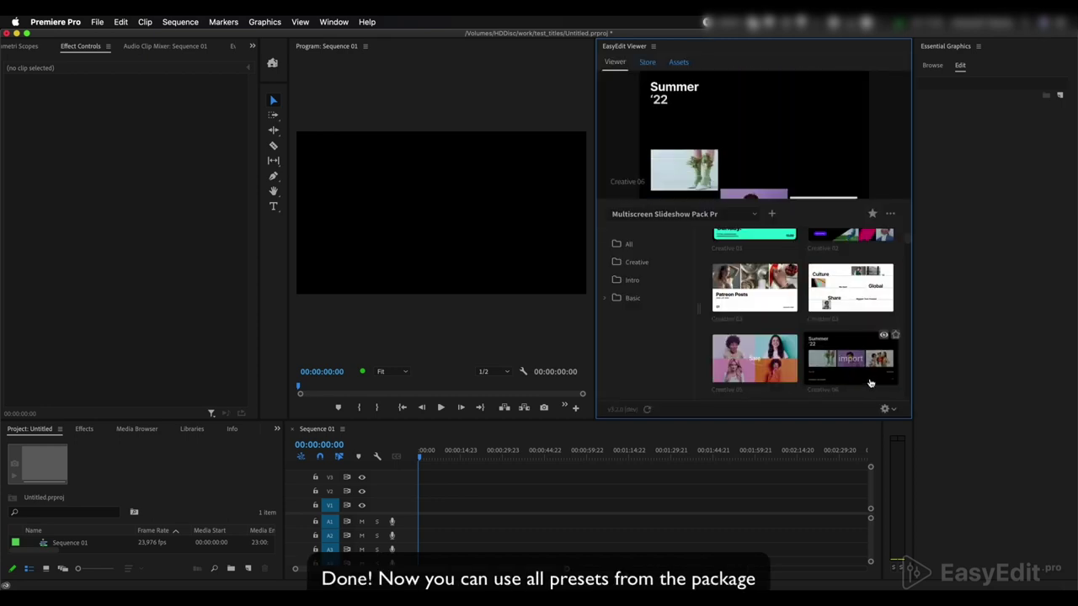
scroll(702, 341, down, 4)
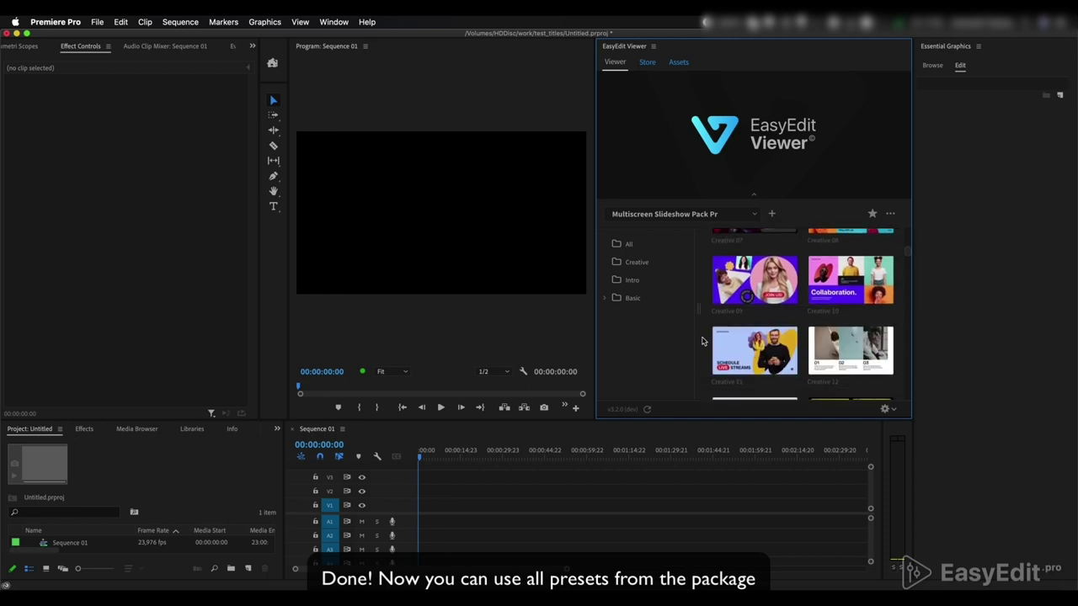
scroll(703, 341, down, 2)
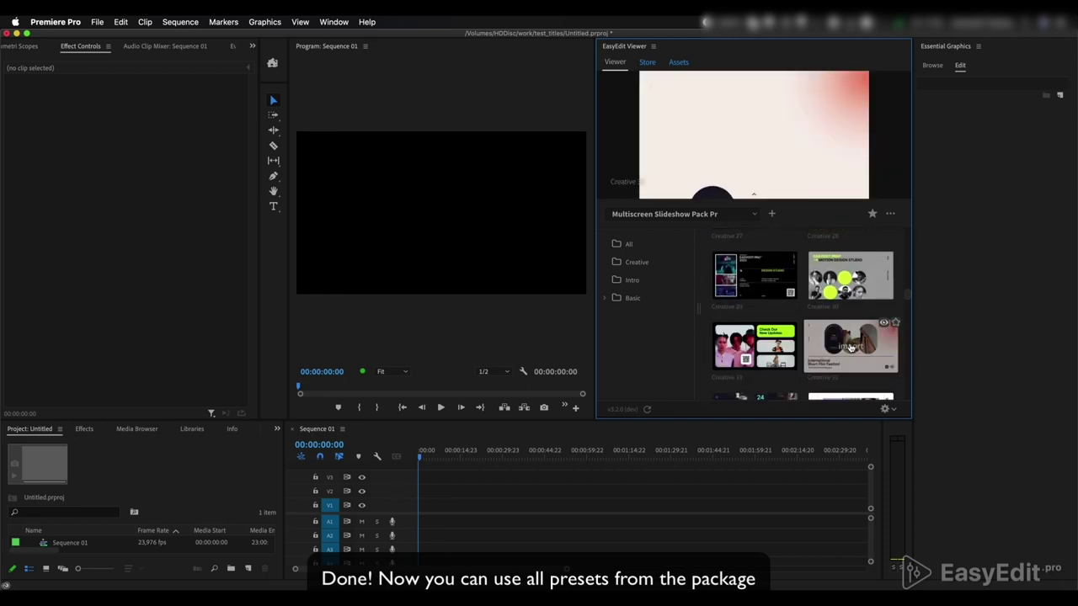
scroll(703, 345, down, 2)
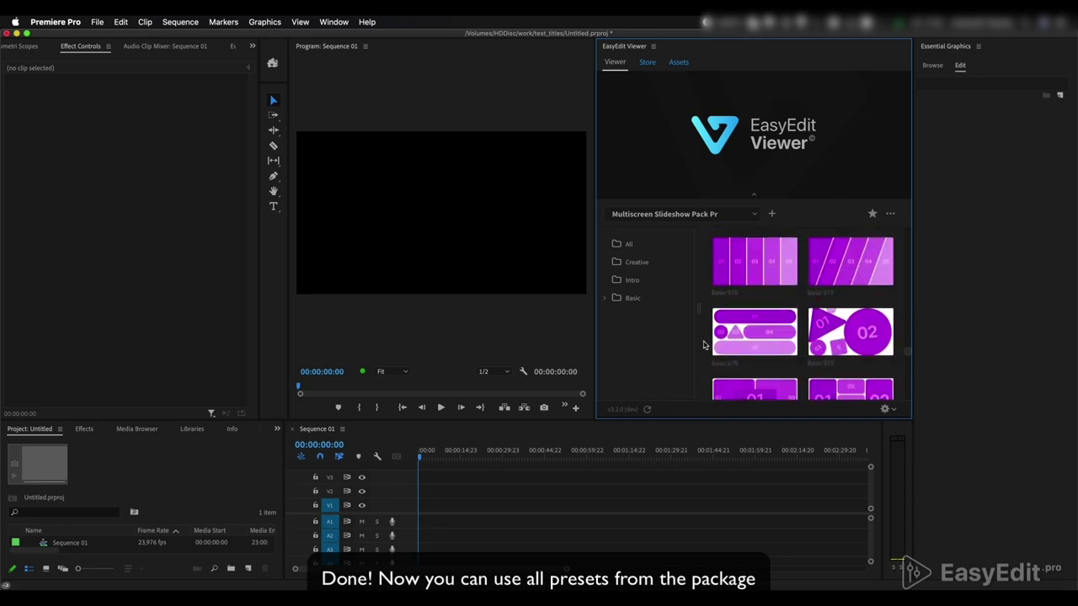
scroll(704, 345, down, 15)
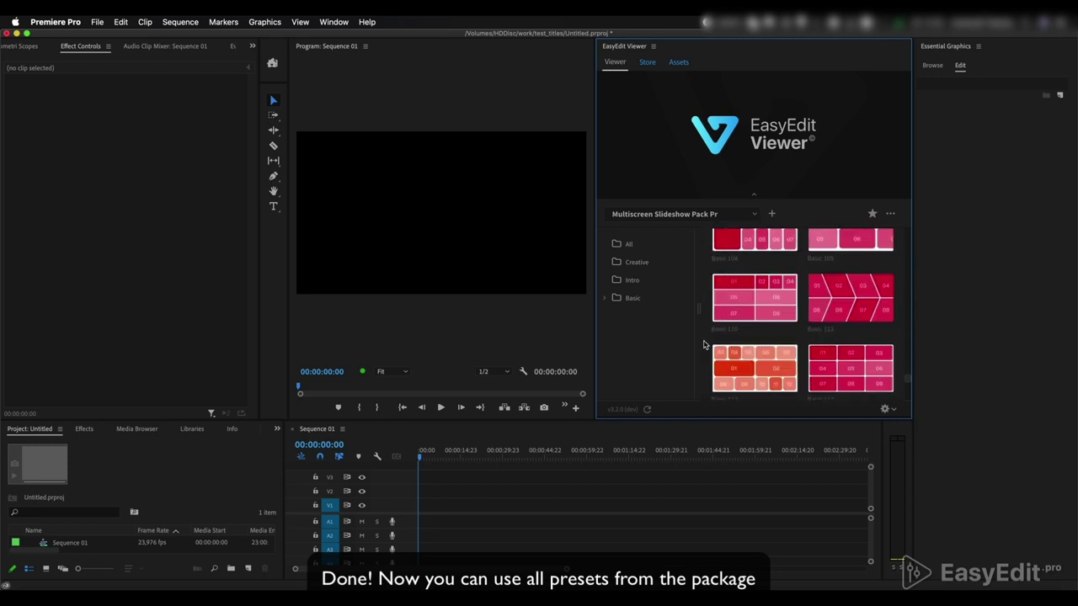
scroll(706, 344, down, 10)
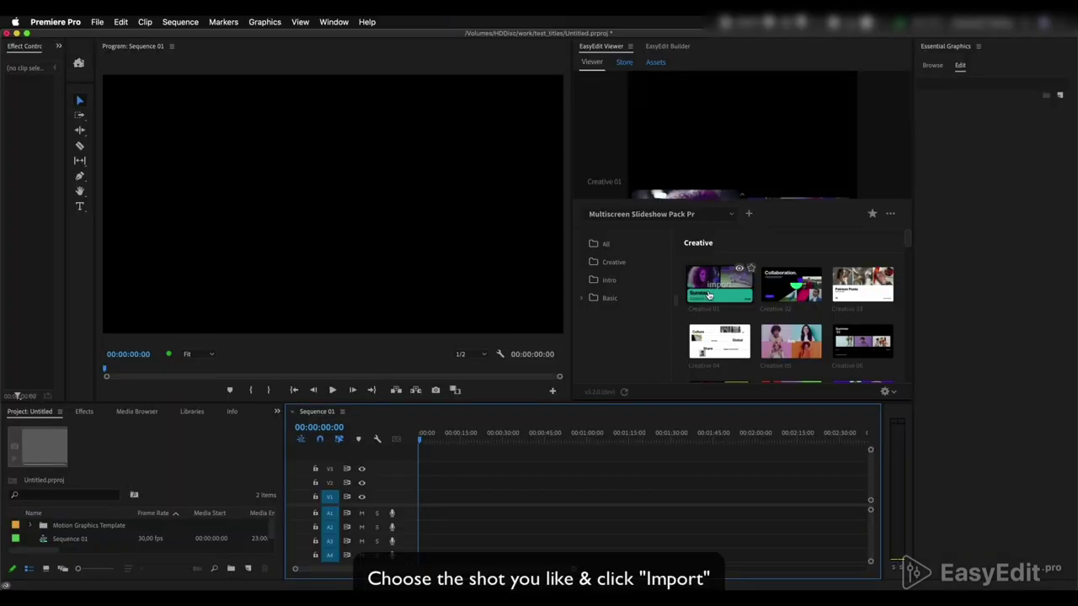
Import the Creative 01 preset into Sequence 01 and play it to the Sunday. slide
click(709, 294)
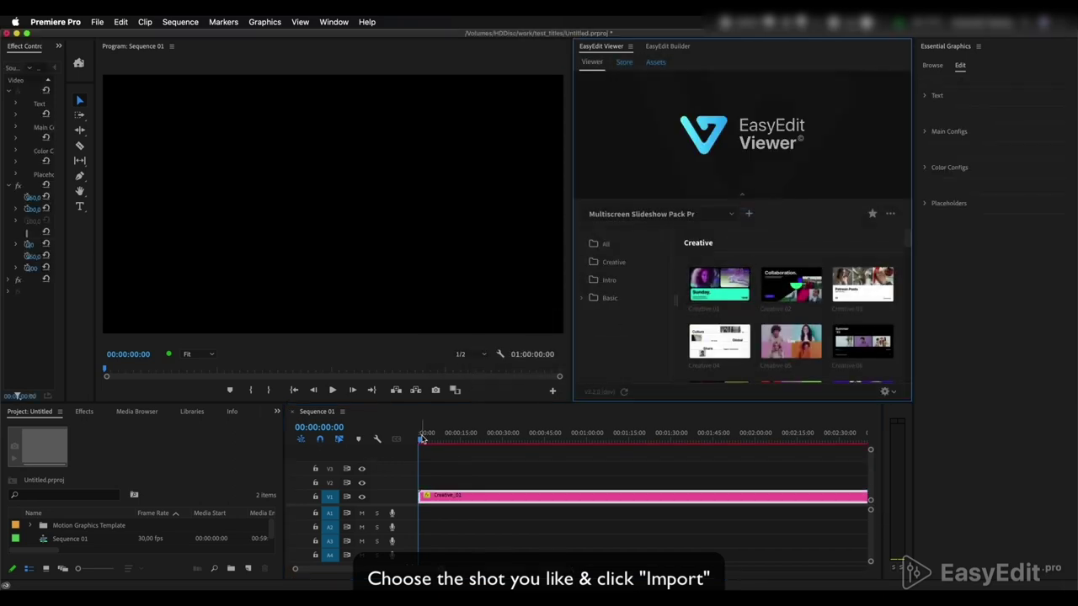
click(405, 442)
key(space)
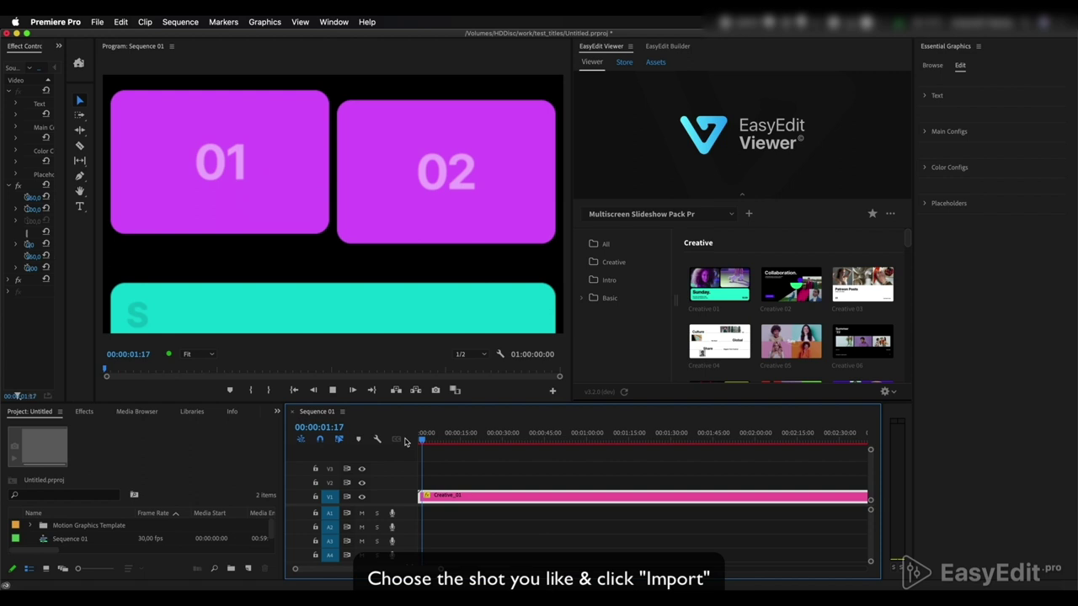
key(space)
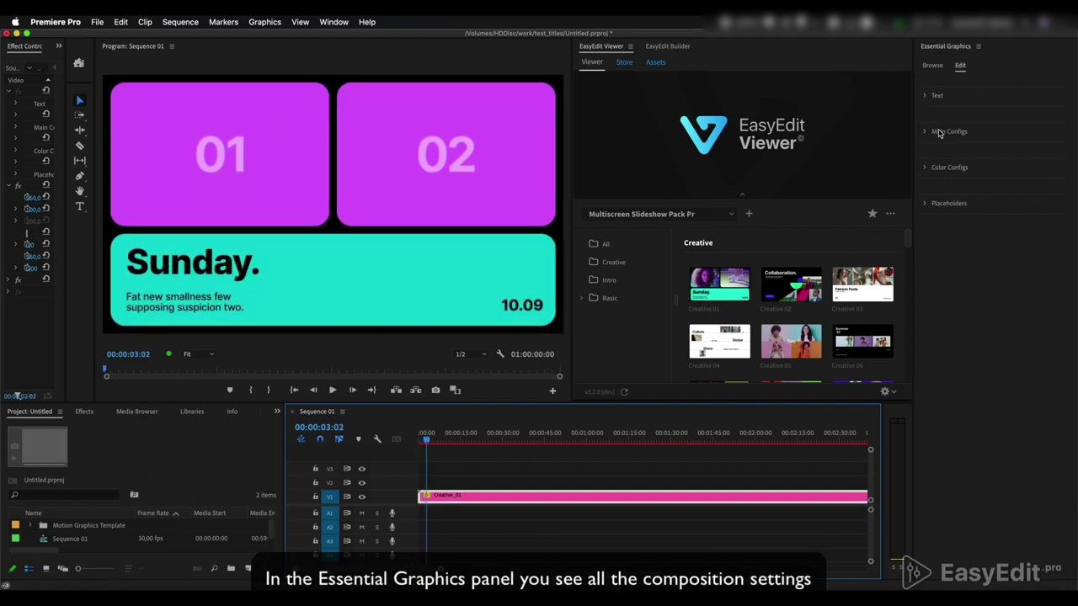
Expand and collapse the Text, Main Configs and Placeholders sections in Essential Graphics
click(925, 97)
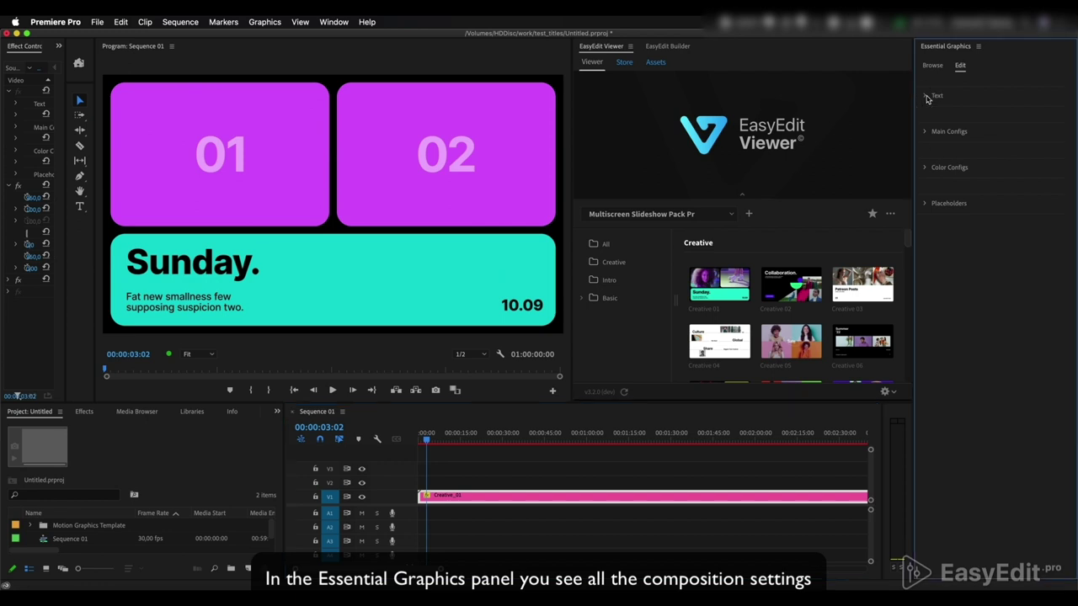
click(926, 97)
click(925, 132)
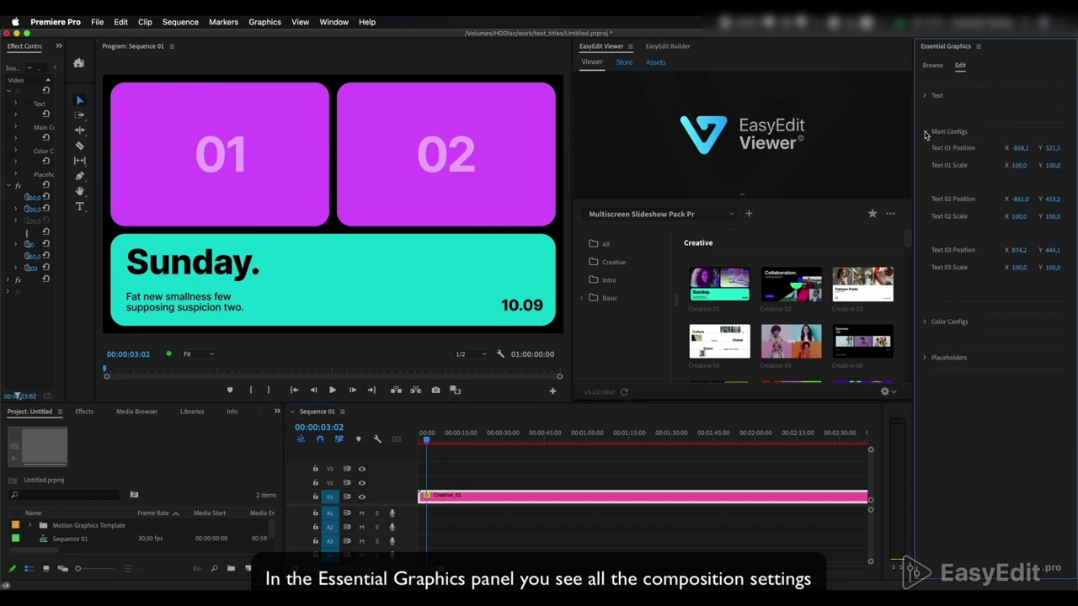
click(926, 132)
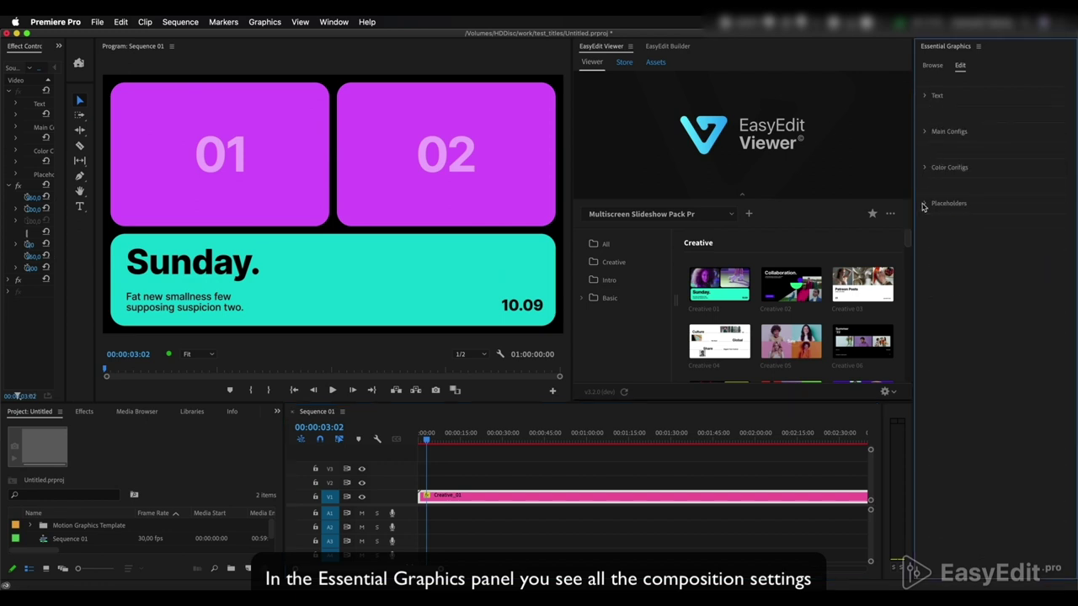
click(925, 205)
click(926, 205)
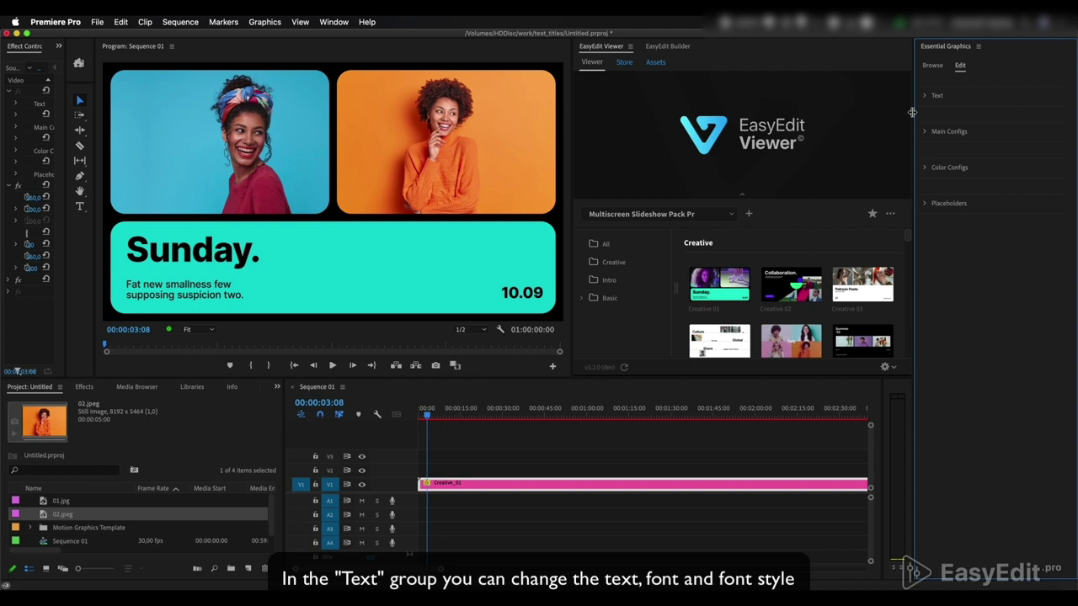
Change the Text 01 headline from 'Sunday.' to 'Friday.'
click(925, 97)
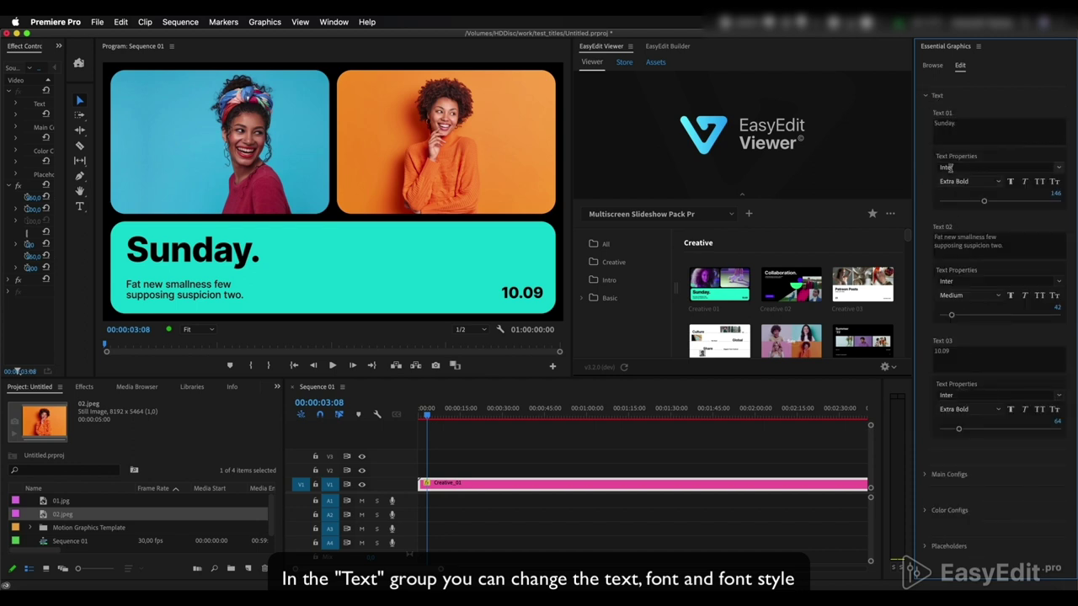
click(964, 124)
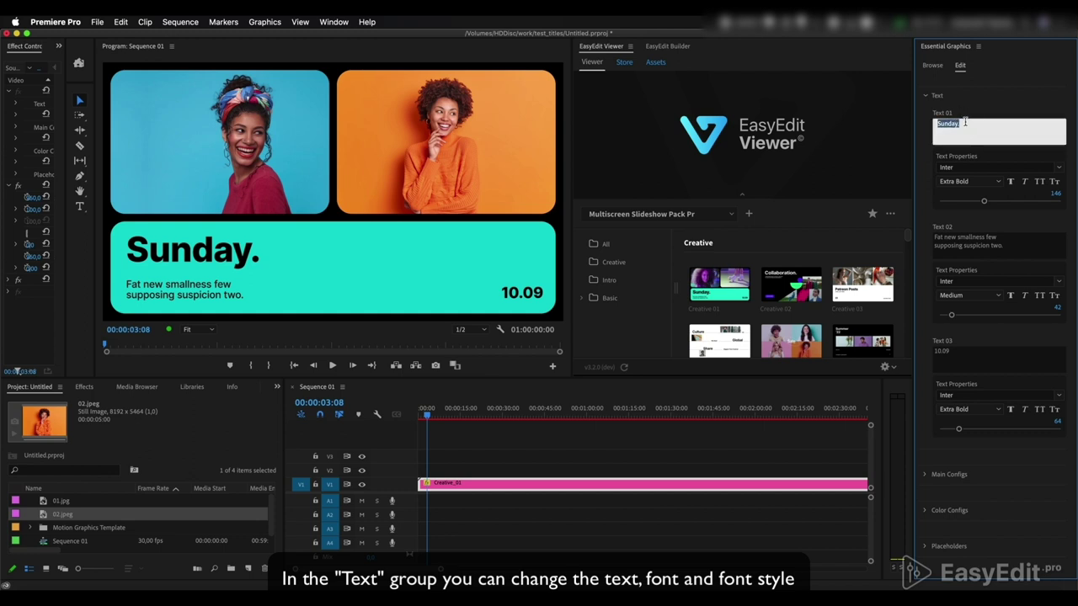
text(Fri)
click(999, 105)
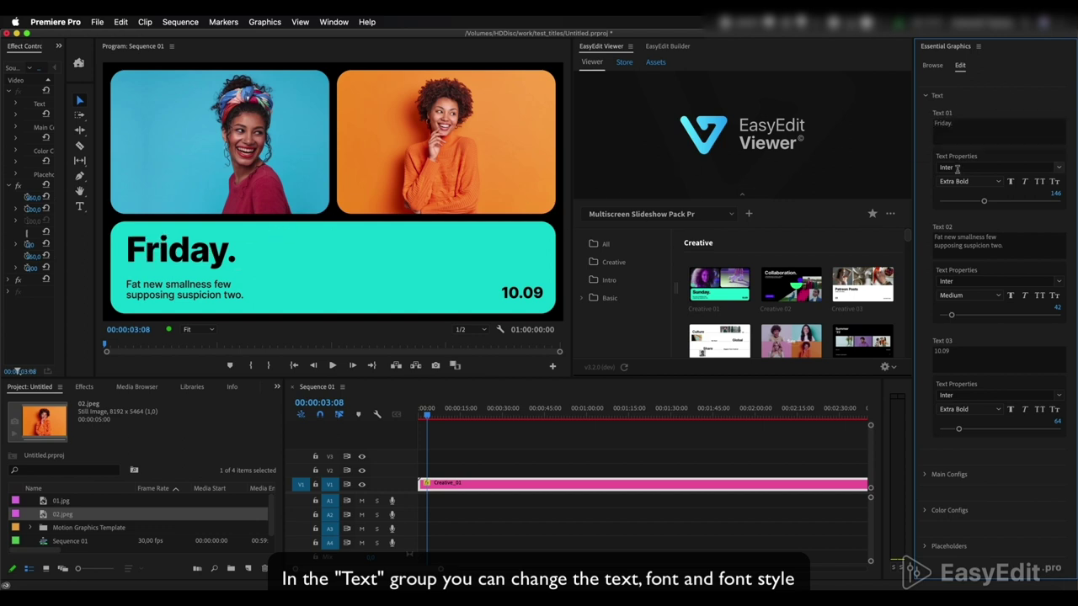
Set the Friday. headline font to Kanit with Bold weight
click(1058, 168)
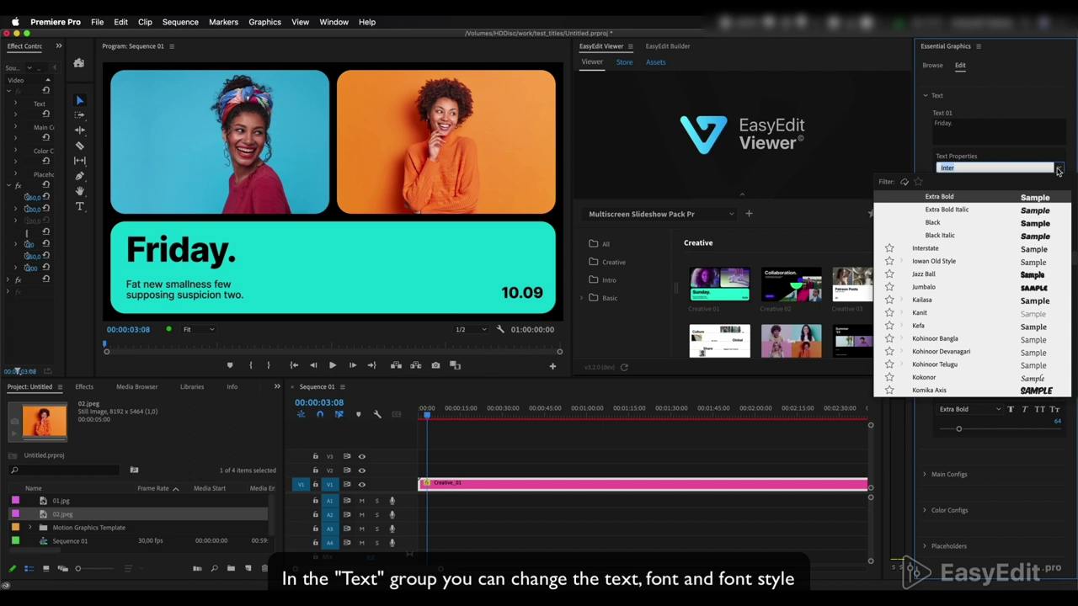
click(920, 313)
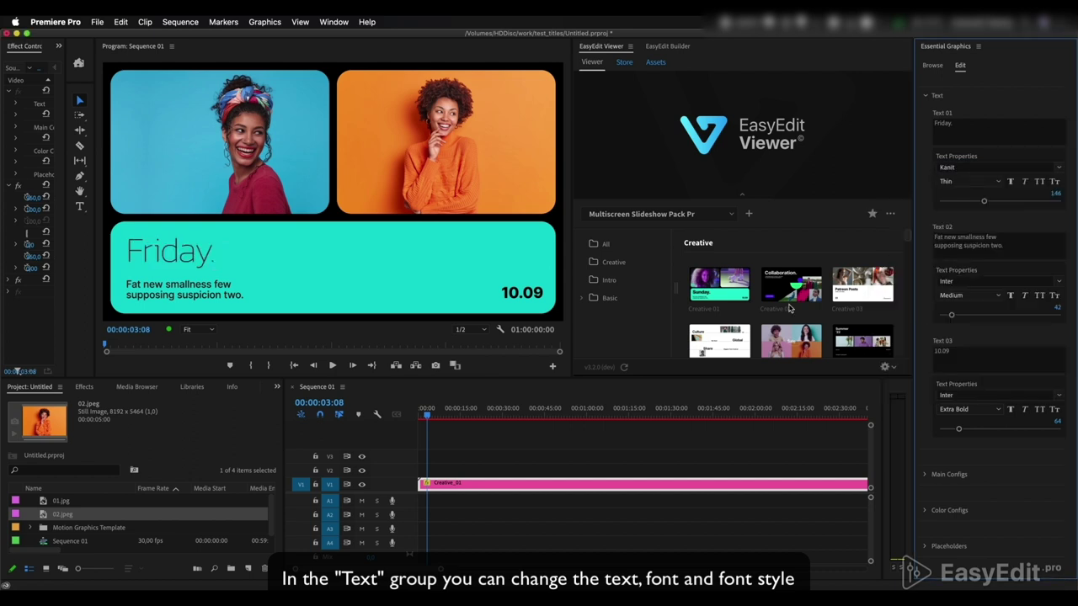
click(995, 182)
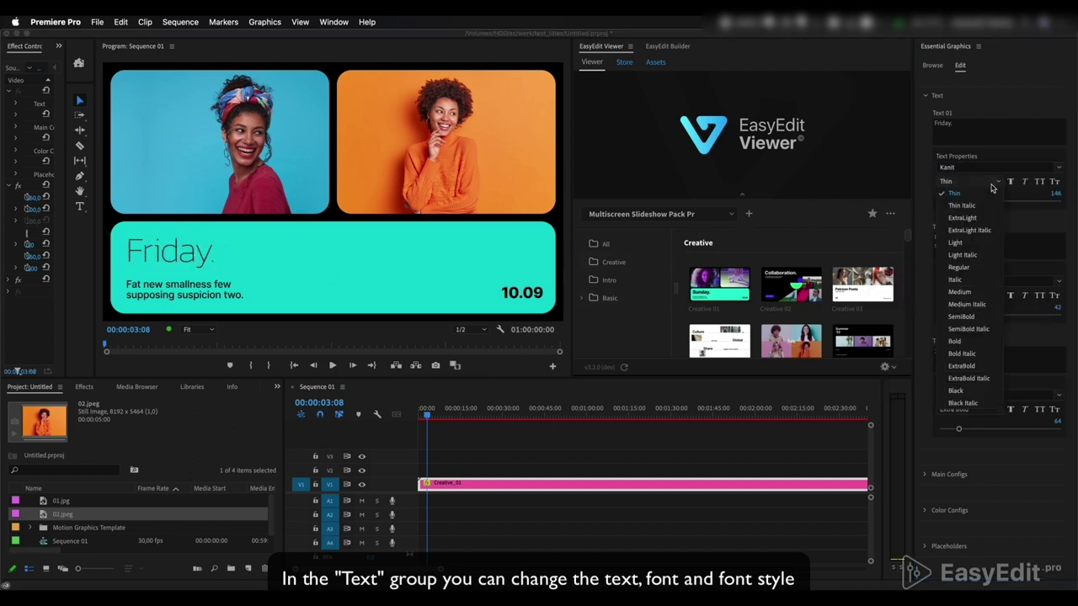
click(956, 341)
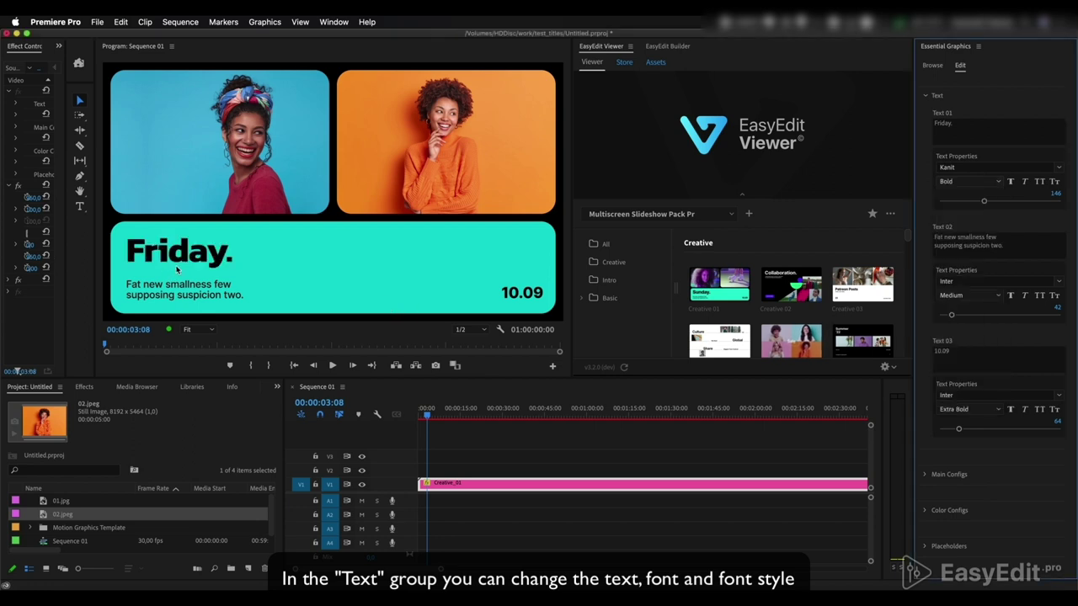
scroll(948, 168, up, 2)
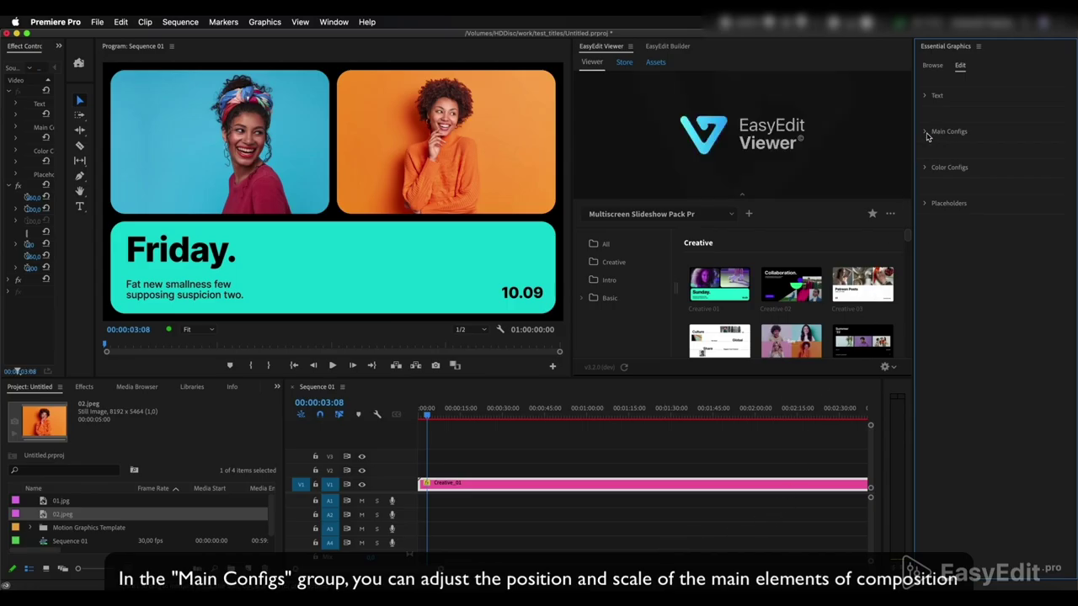
In Main Configs, scrub Text 01 Position X from -858,1 to -668,1
click(926, 132)
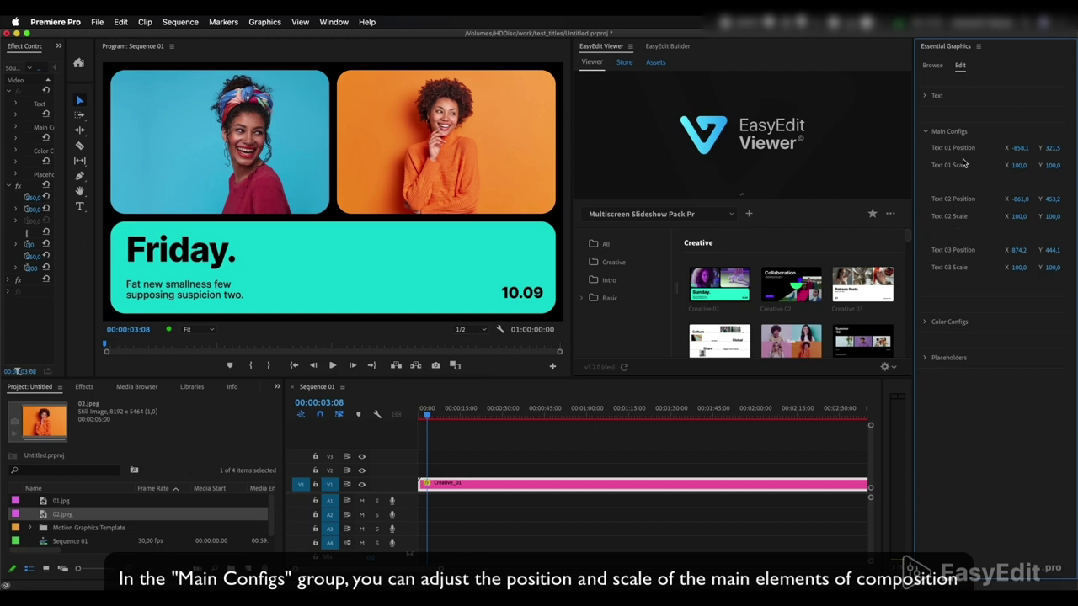
drag(1018, 147, 1009, 268)
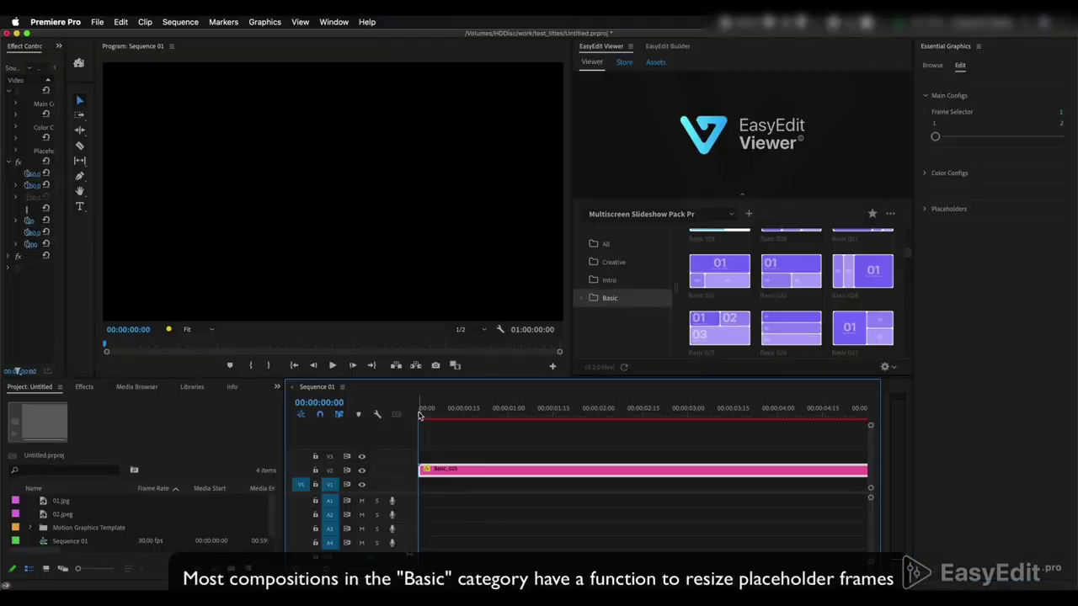
Set Frame Selector to 2 for merged full-bleed frames, preview, then return it to 1
drag(441, 413, 651, 422)
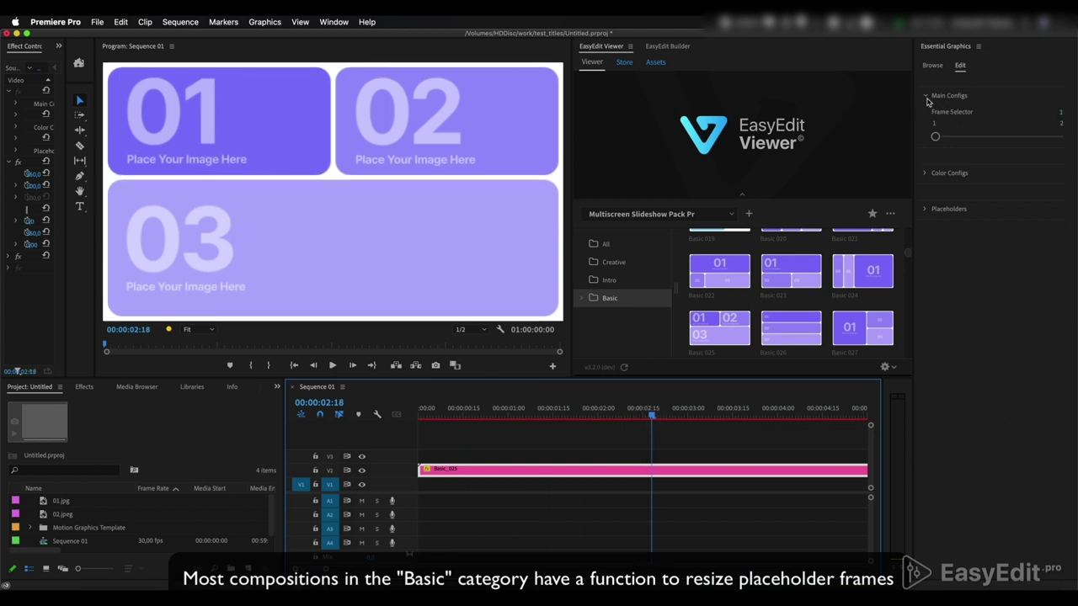
click(922, 96)
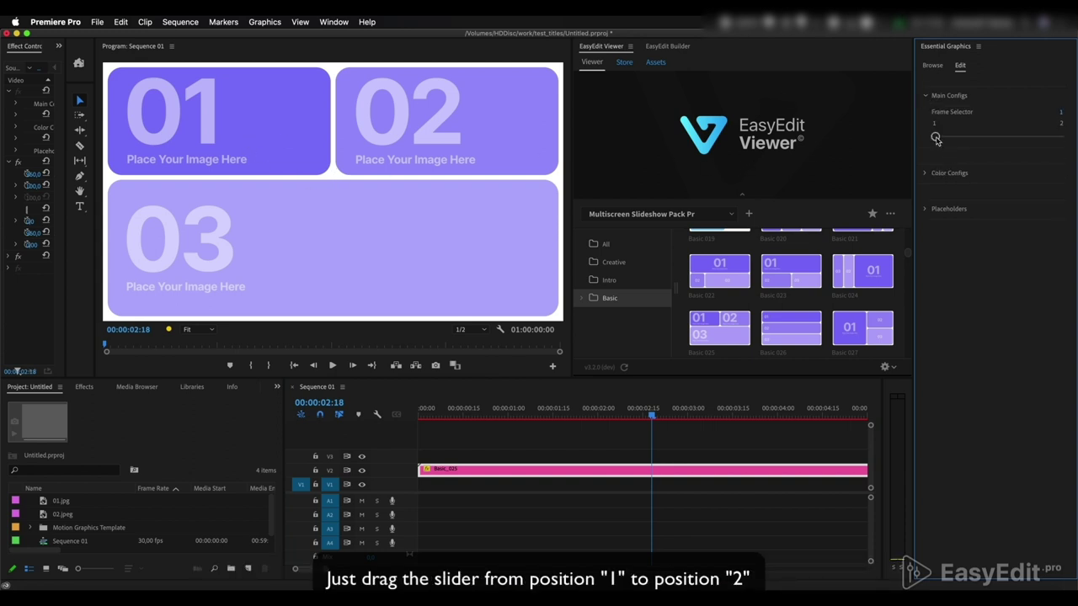
drag(935, 136, 1057, 137)
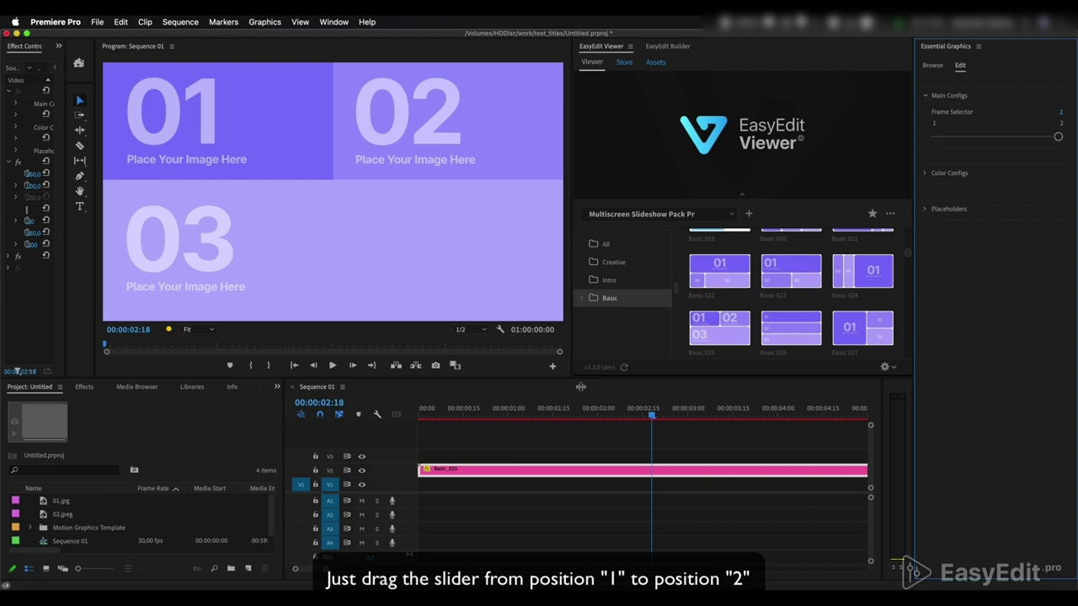
drag(431, 410, 669, 410)
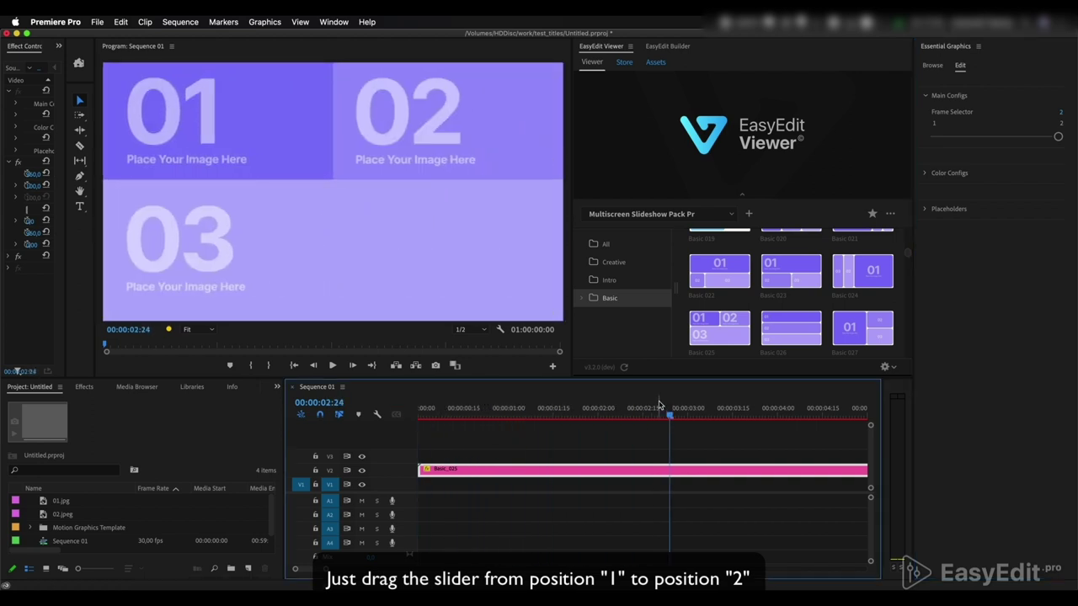
drag(1058, 136, 954, 138)
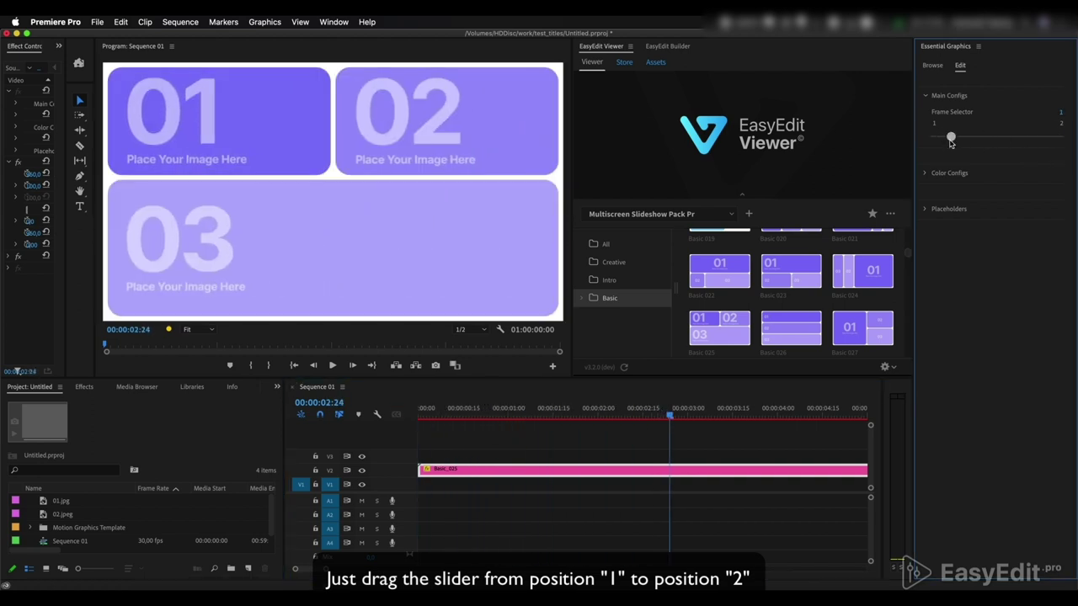
drag(669, 415, 638, 425)
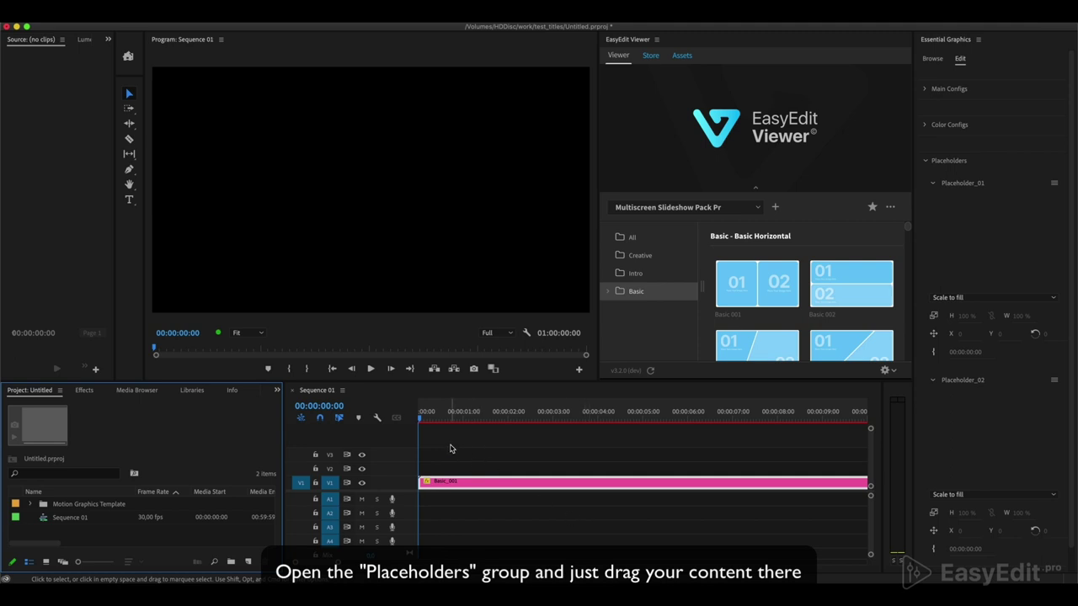
Play the Basic 001 template animation and re-expand the placeholder settings
click(443, 442)
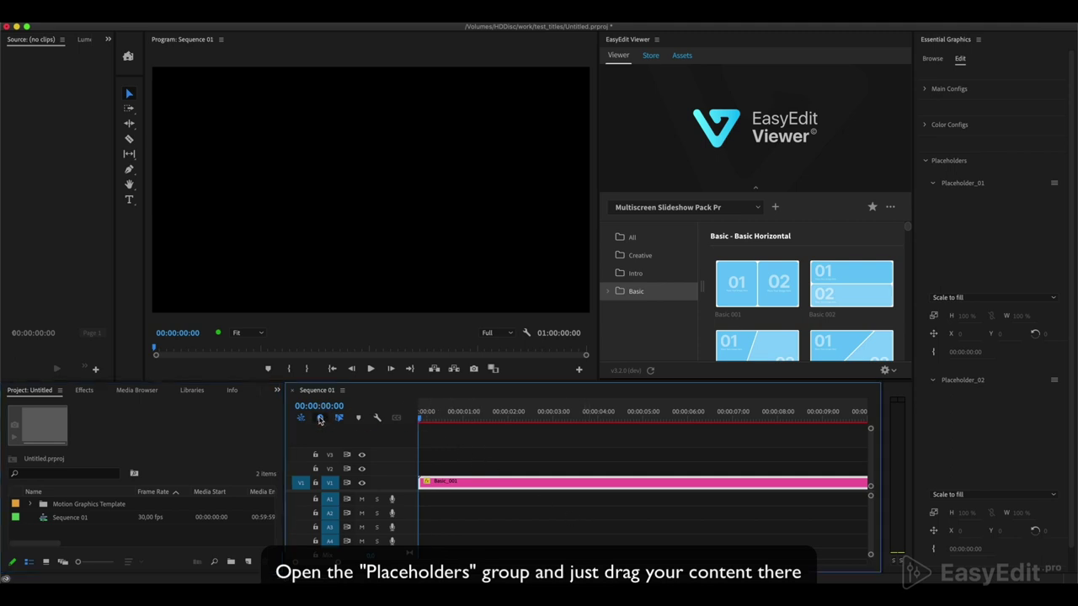
key(space)
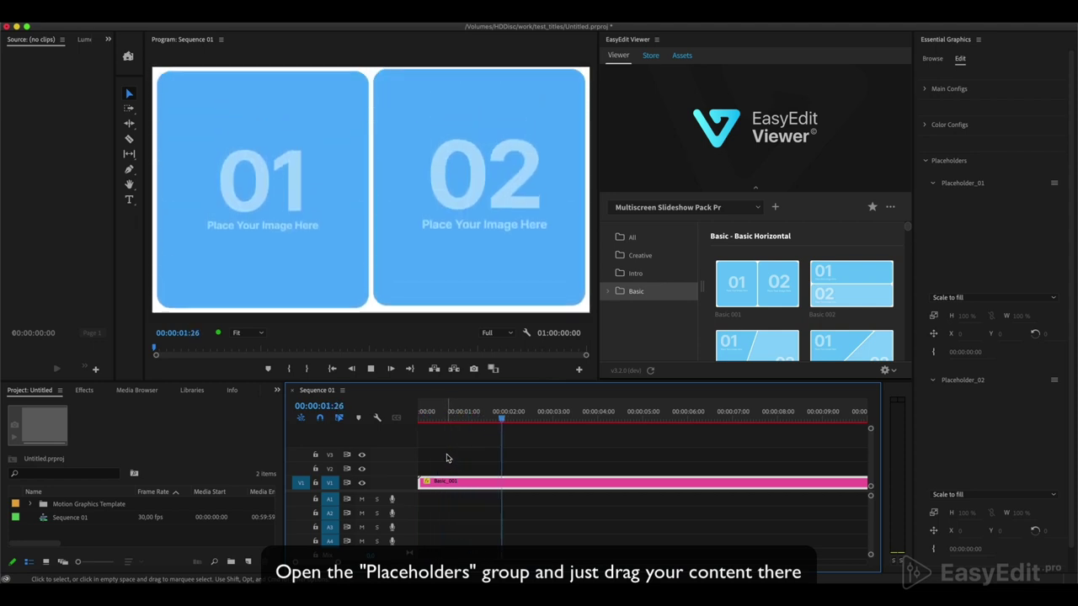
key(space)
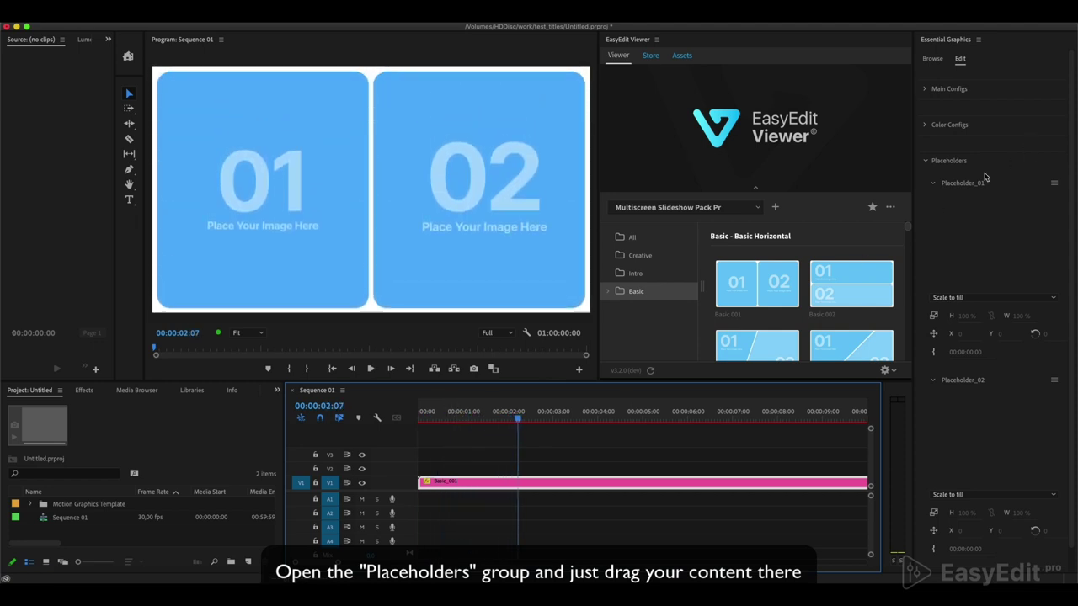
click(937, 161)
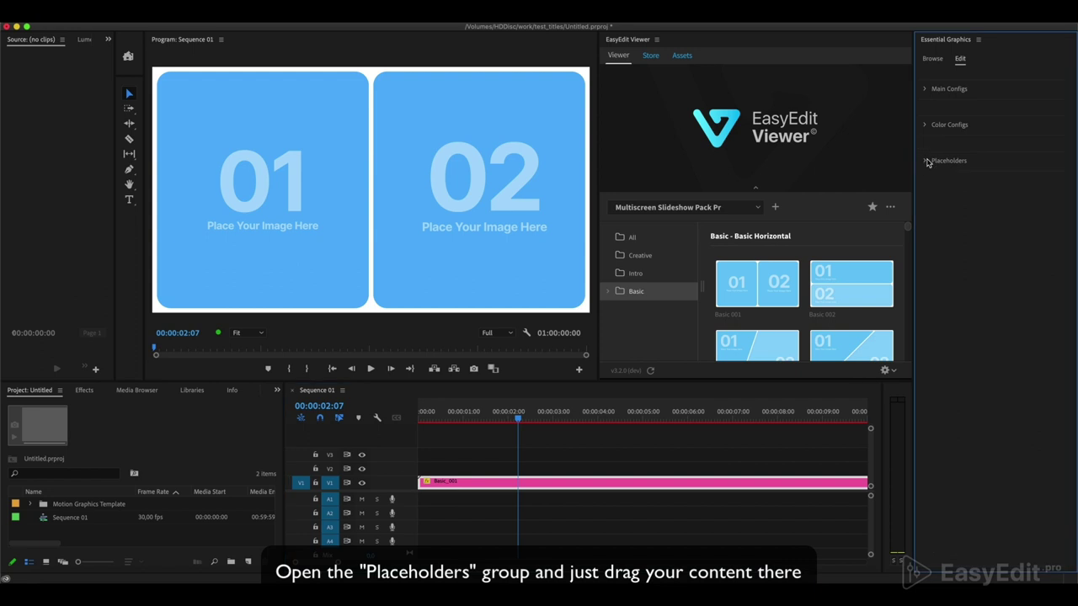
click(931, 162)
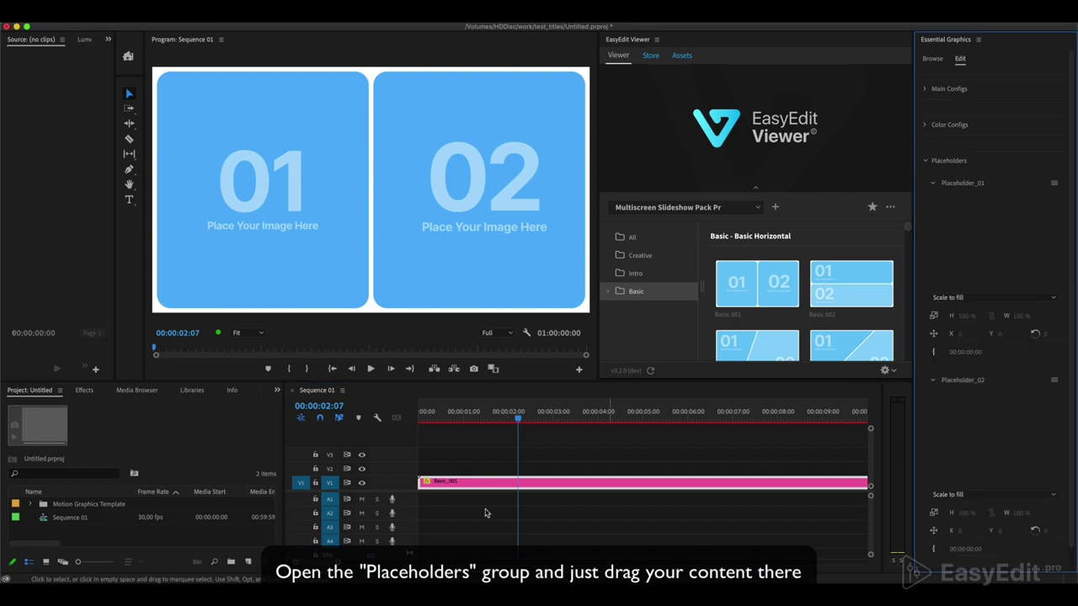
Import Creative-9-3.jpg and creative-10.jpeg from Finder into the Project panel
click(29, 563)
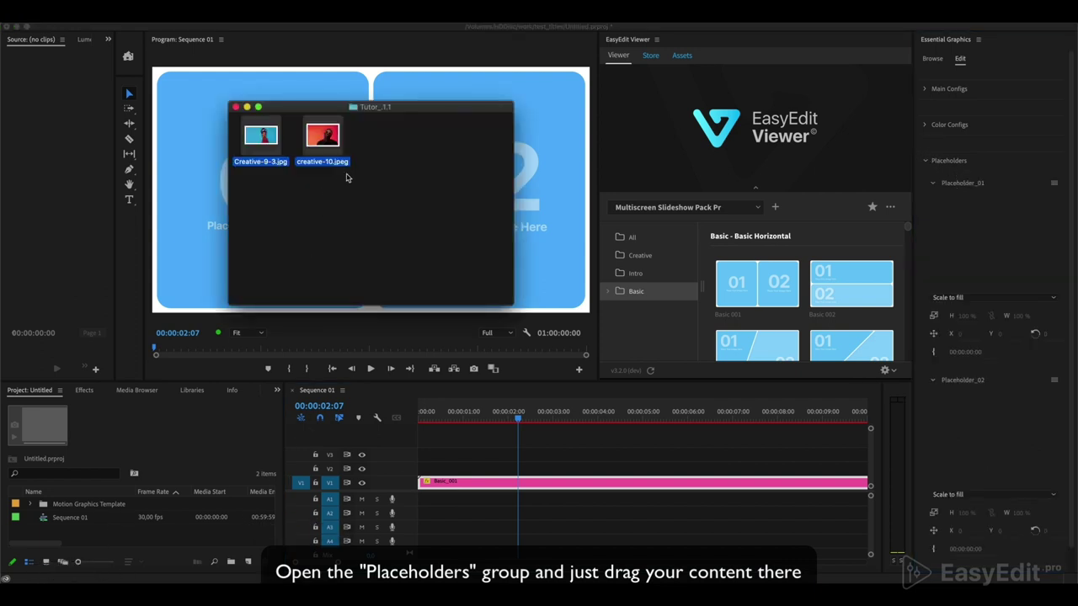
click(323, 135)
shift+click(252, 140)
drag(252, 140, 77, 542)
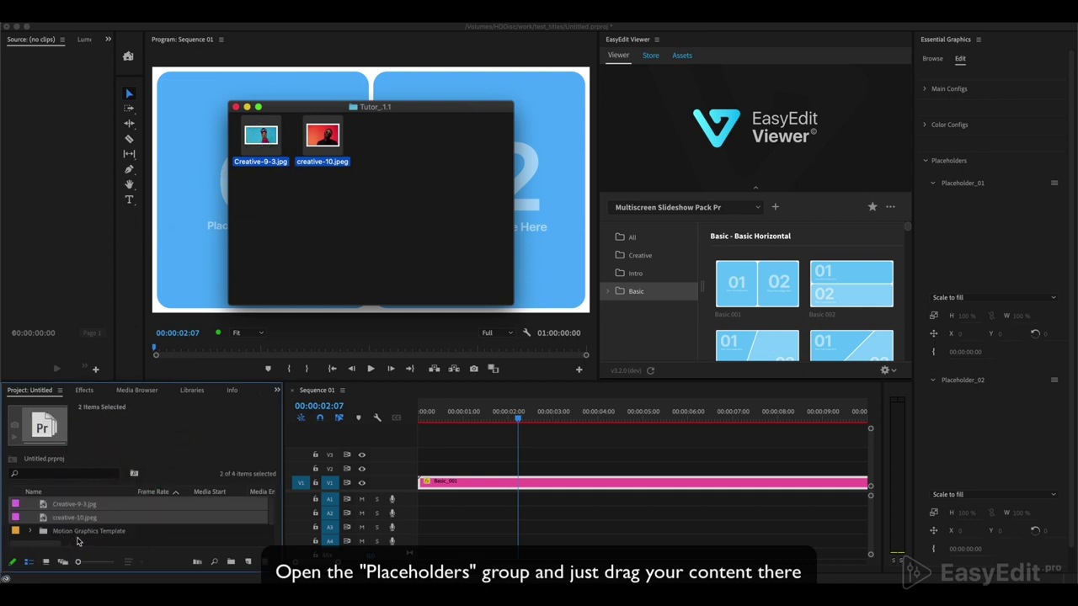
Fill Placeholder_01 with Creative-9-3.jpg and Placeholder_02 with creative-10.jpeg
click(81, 537)
click(91, 507)
drag(91, 507, 990, 259)
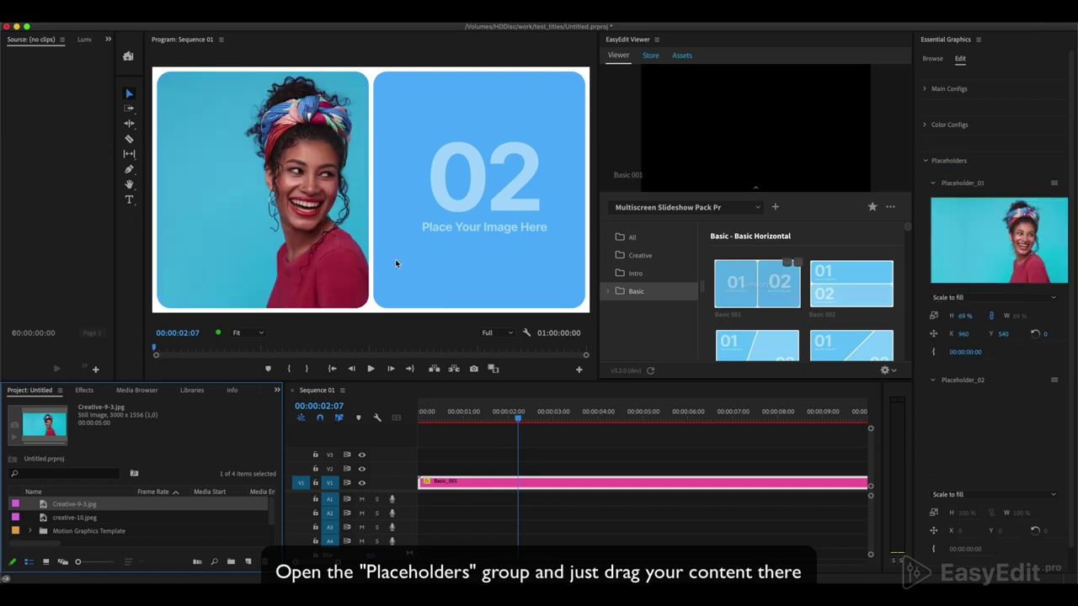
drag(85, 522, 1046, 421)
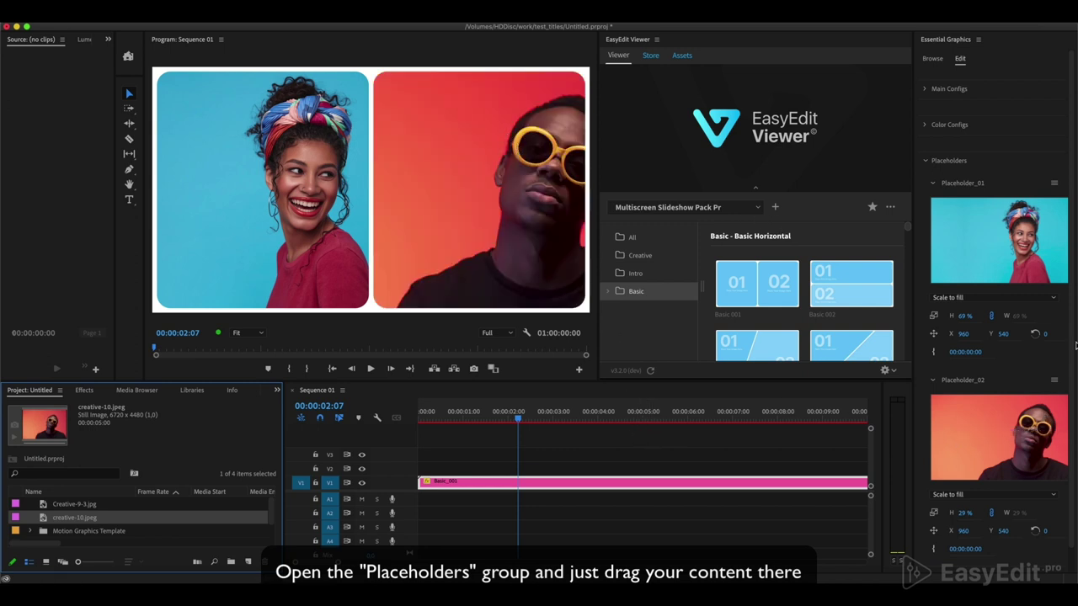
Set Placeholder_02 X to 686 and Placeholder_01 X to 775
scroll(964, 509, down, 1)
drag(962, 512, 968, 508)
drag(962, 309, 958, 309)
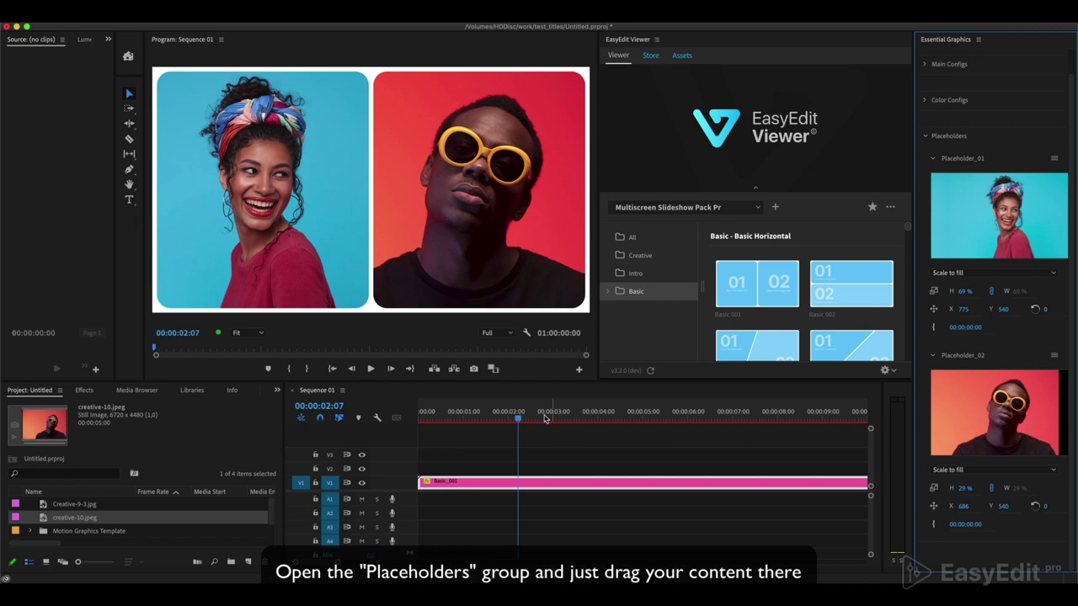
Play back the slide, then set Main Configs Frame Selector to 2
click(508, 417)
key(space)
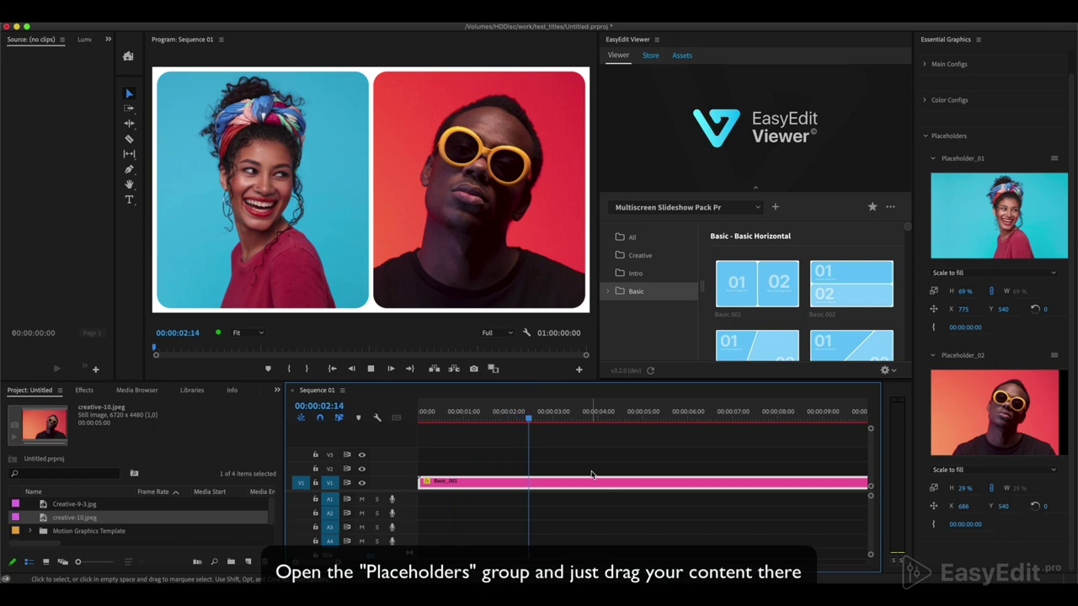
key(space)
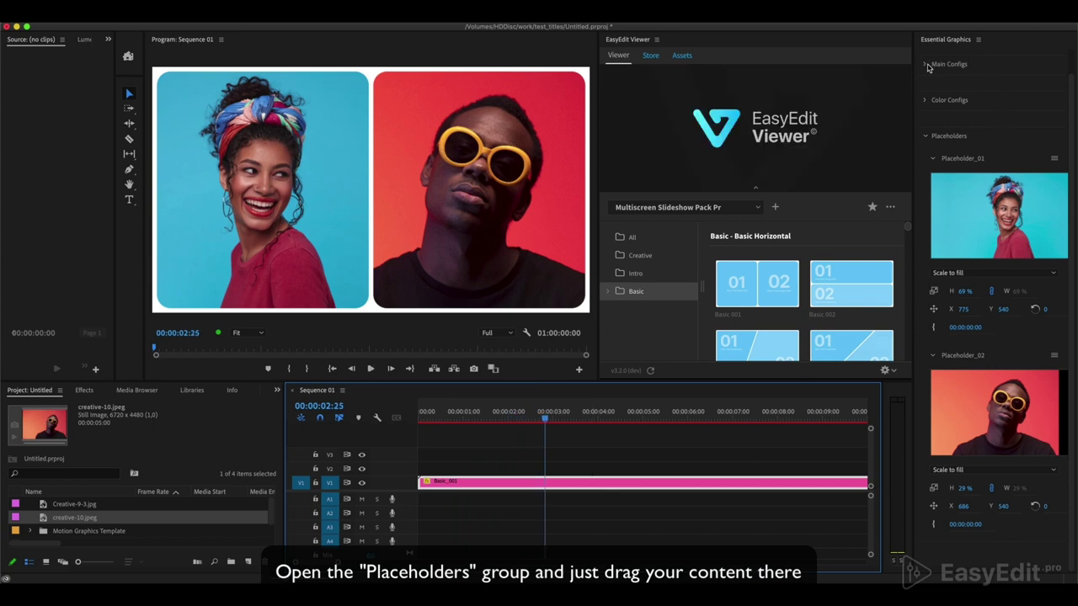
click(927, 65)
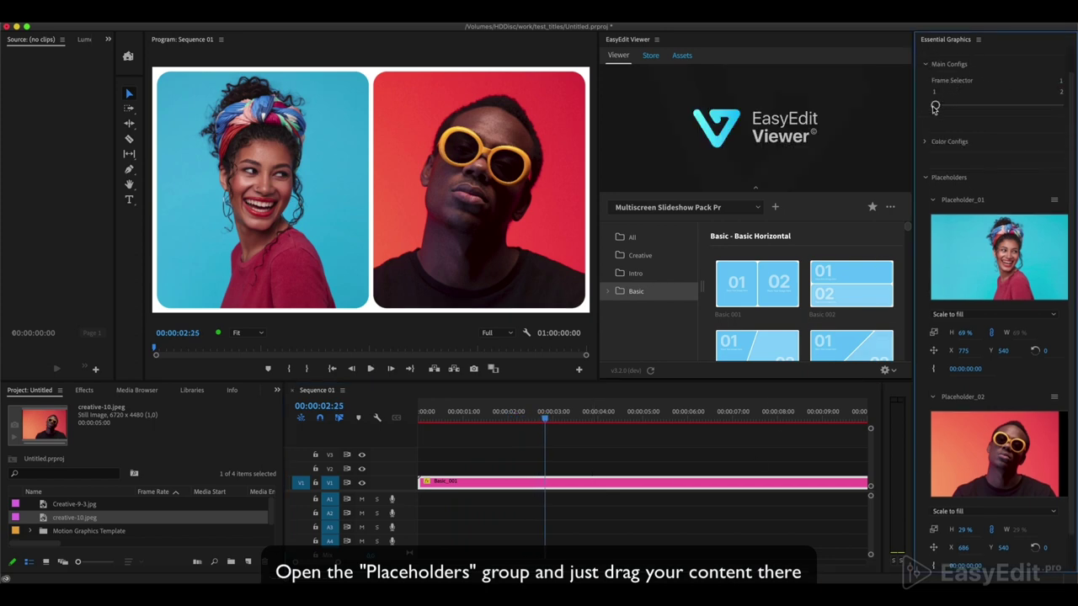
drag(934, 105, 1071, 114)
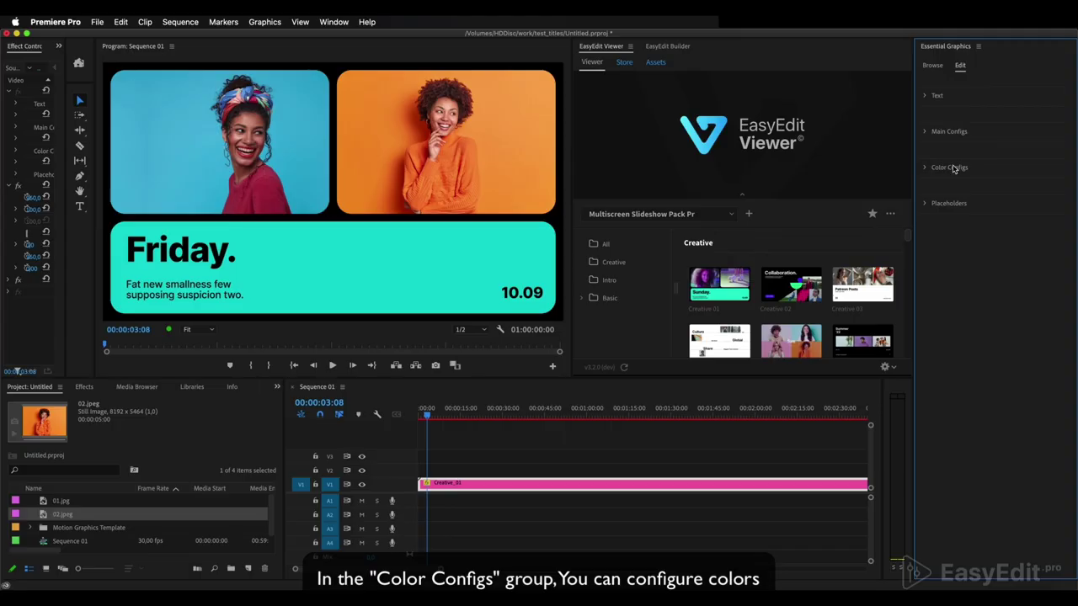
Expand Color Configs and open swatch 02, the turquoise 00C6D5, in the Color Picker
click(934, 168)
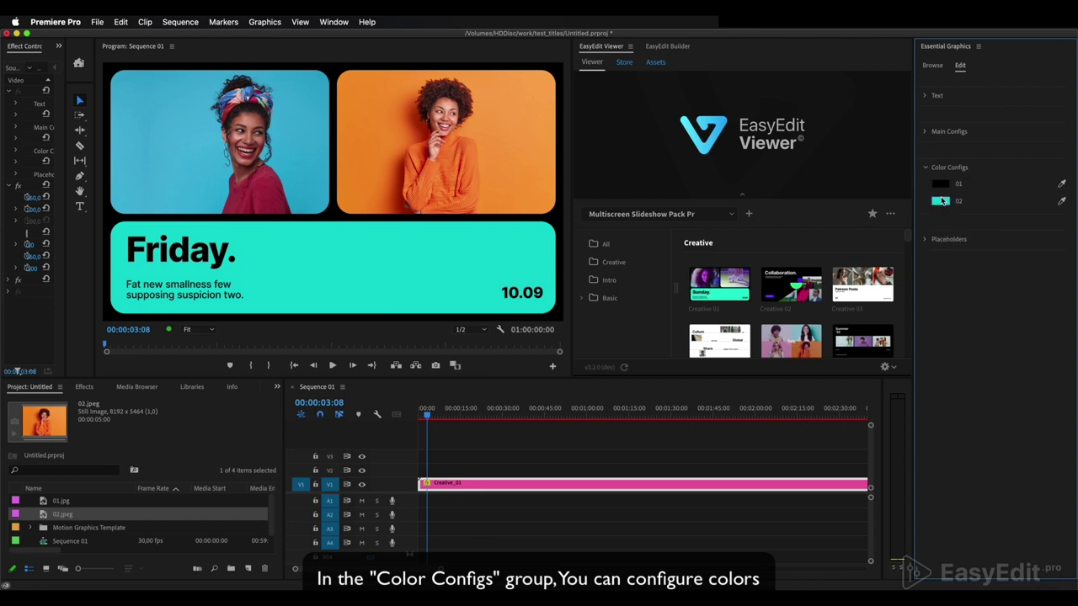
click(941, 201)
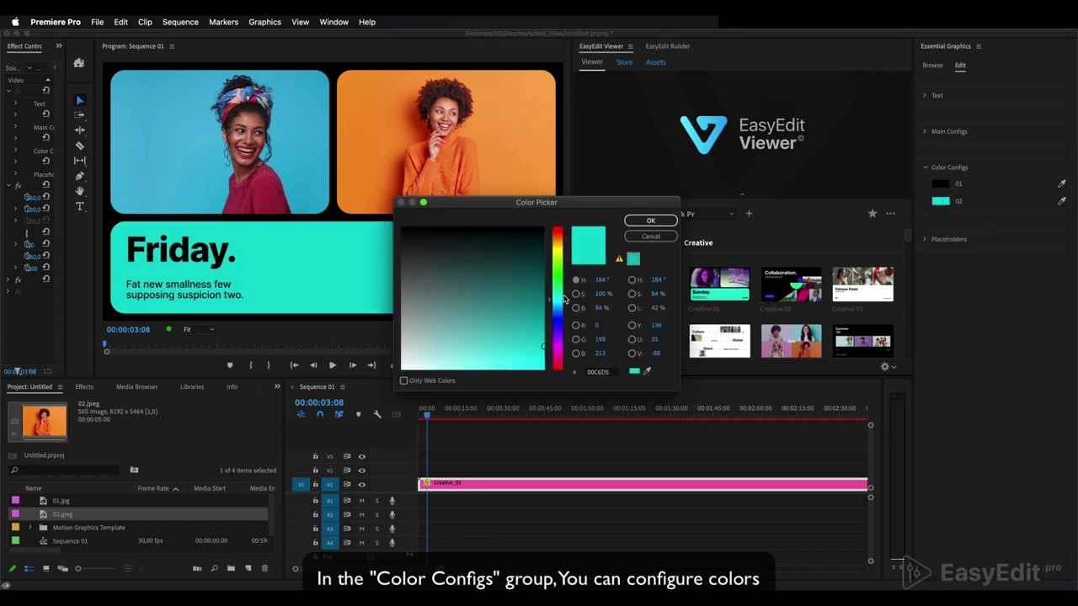